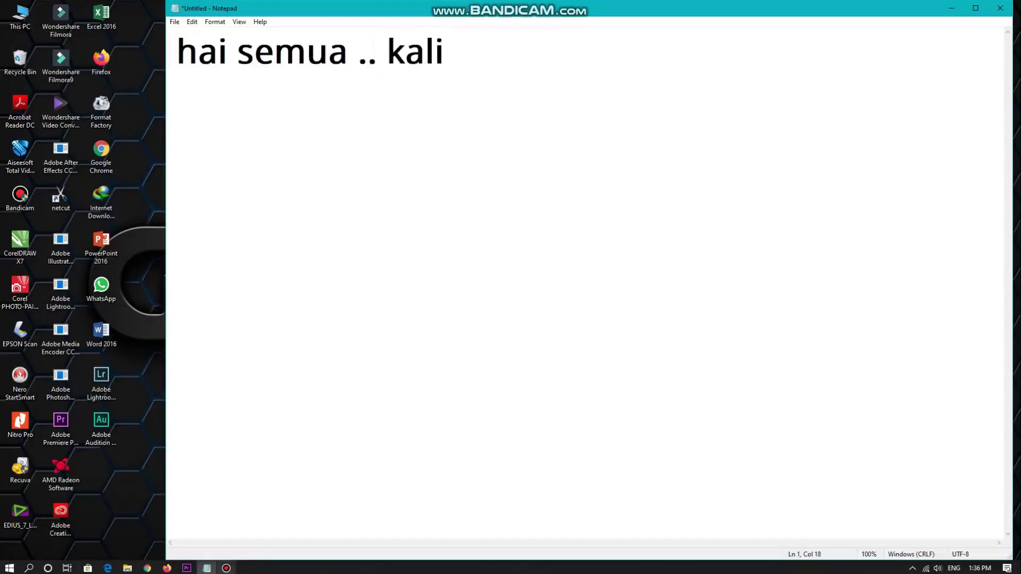
Step: Continue the greeting with "ini saya akan memberikan tutorial" and add the line "bagaimana membuat atau mengedit video zoom map"
type("ini saya akan memberikan t")
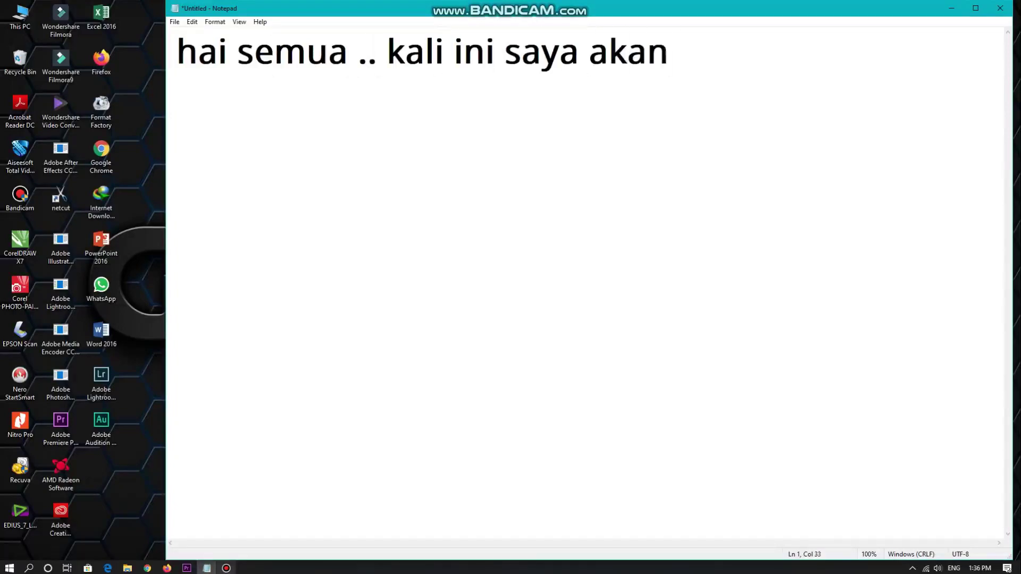
type("utorial")
key("Return")
type("bagaima")
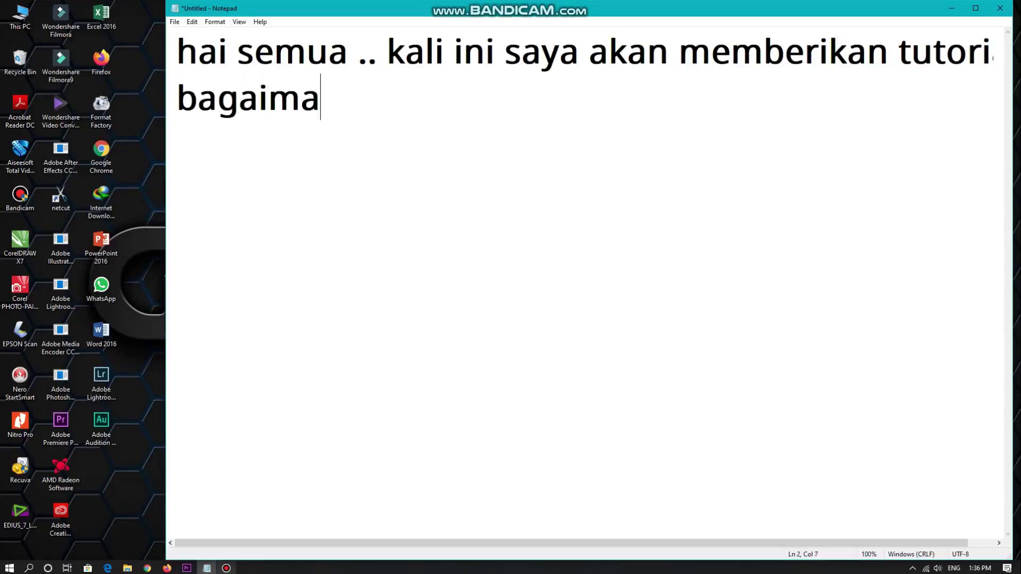
type("na membuat atau")
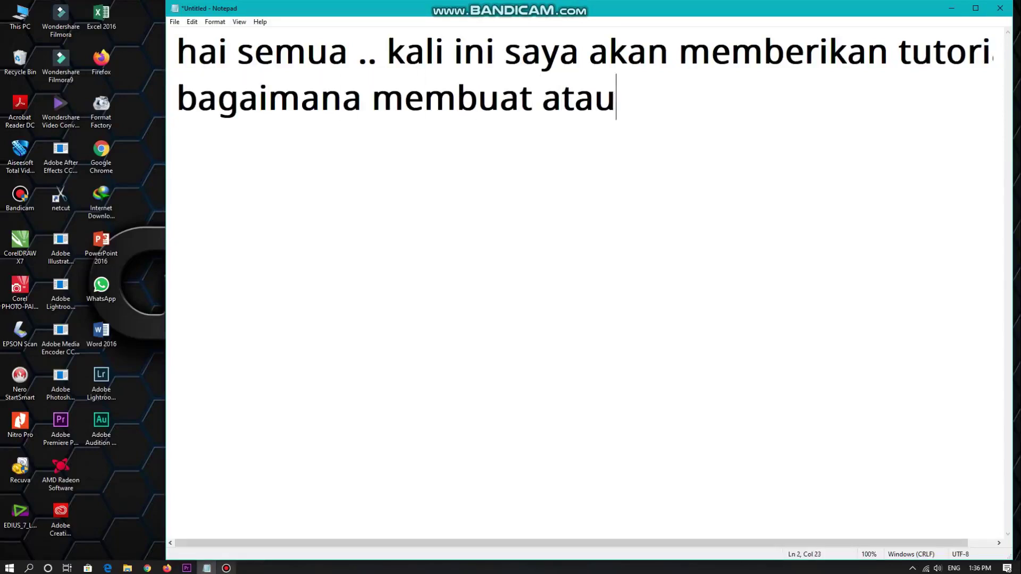
type(" mengedit vide")
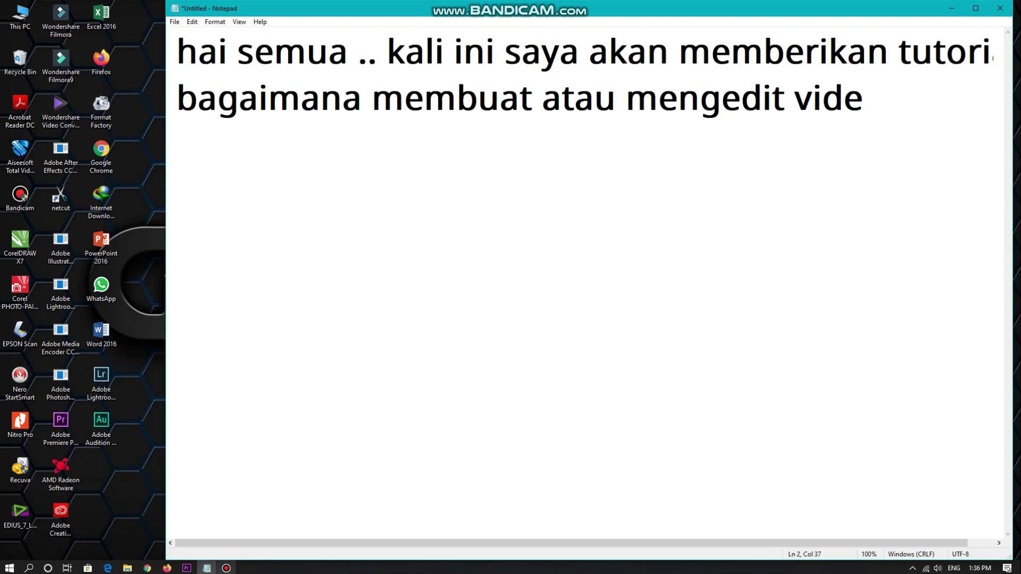
type("o zoom")
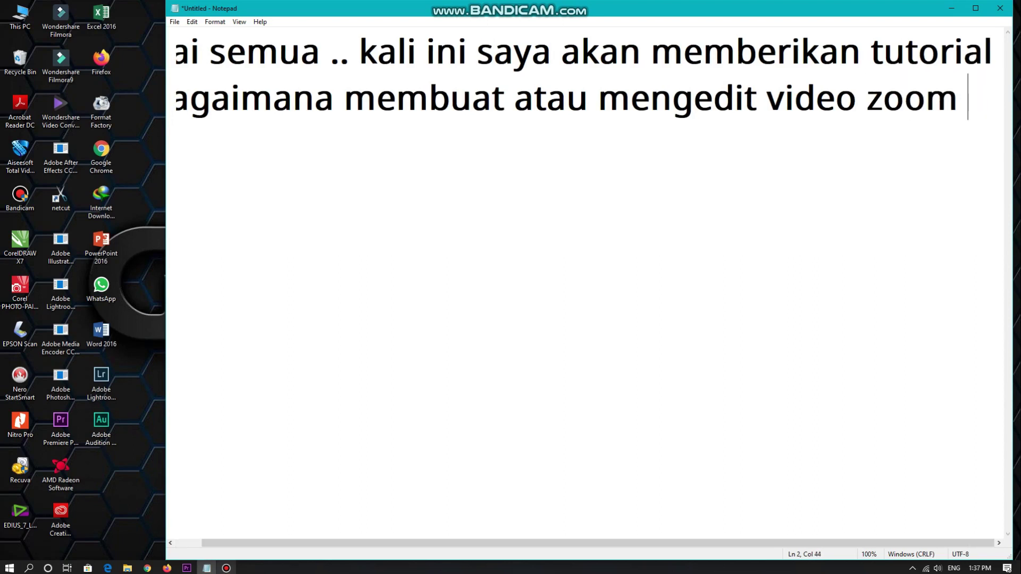
Step: Add the lines "seperti intro video saya barusan." and "oke gaush bnyak cingcong,, lest goooooo"
key("Return")
type("seperti")
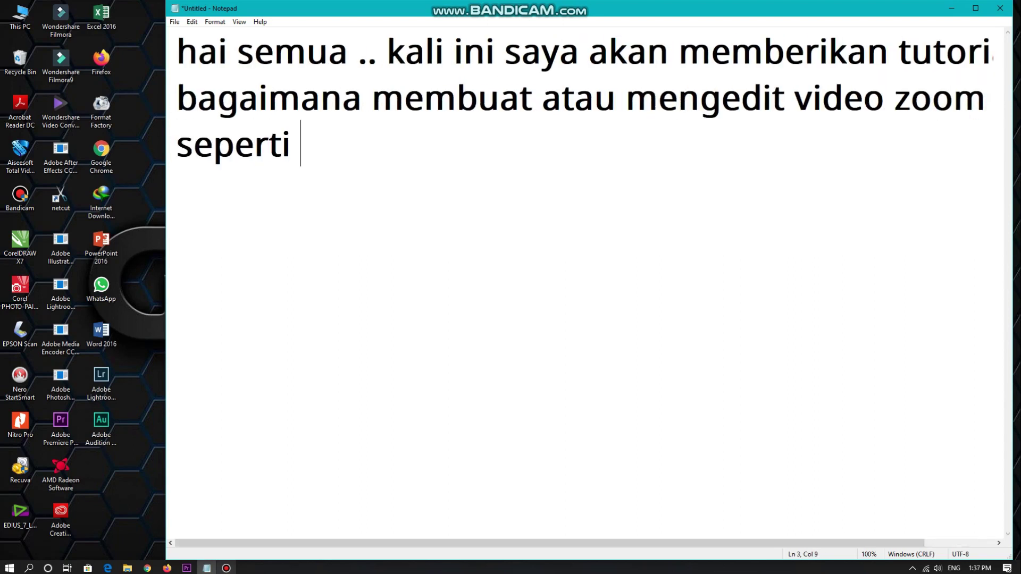
type(" intro video")
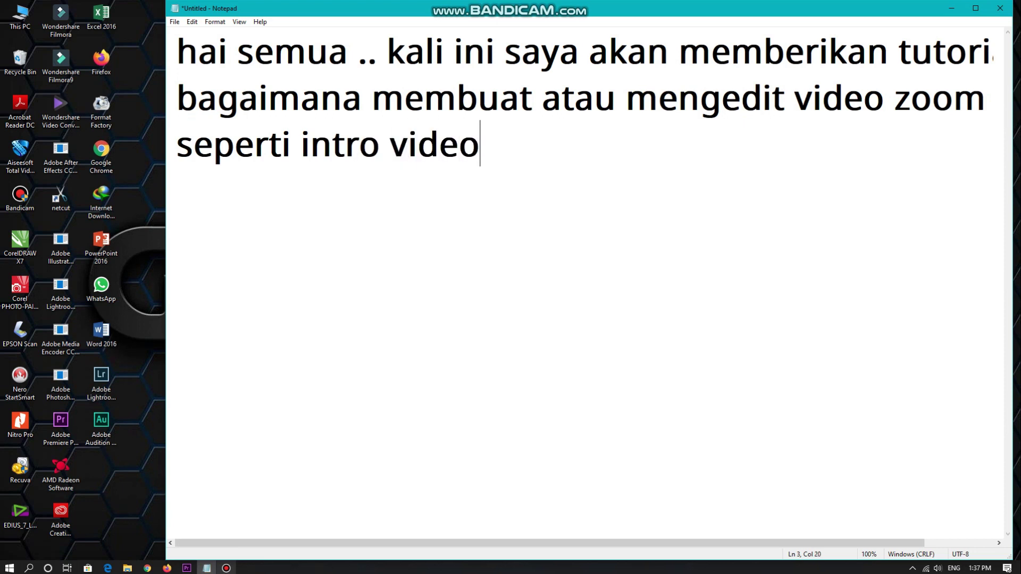
type(" saya barusan. oke ")
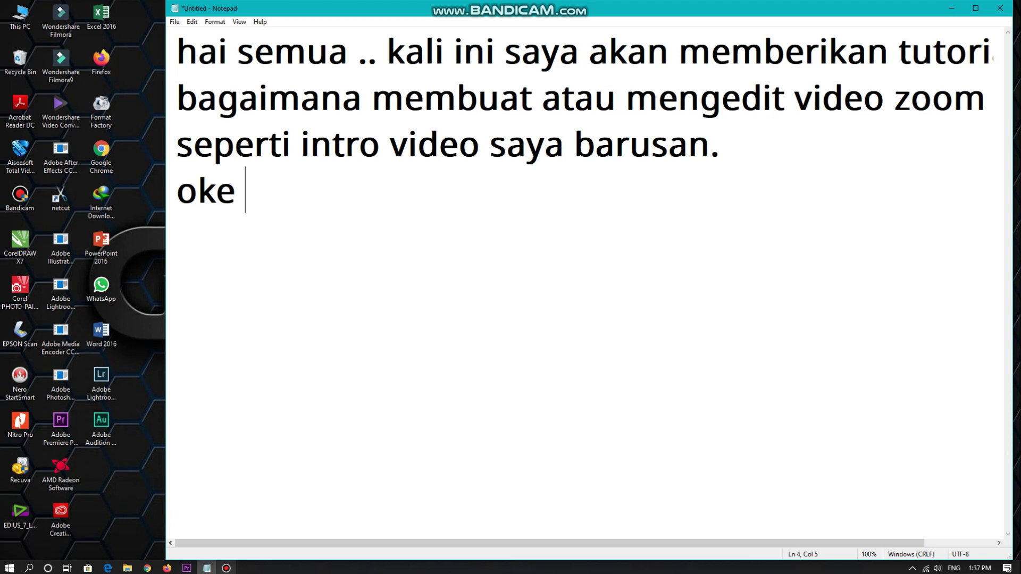
type("gaush bnyak ci")
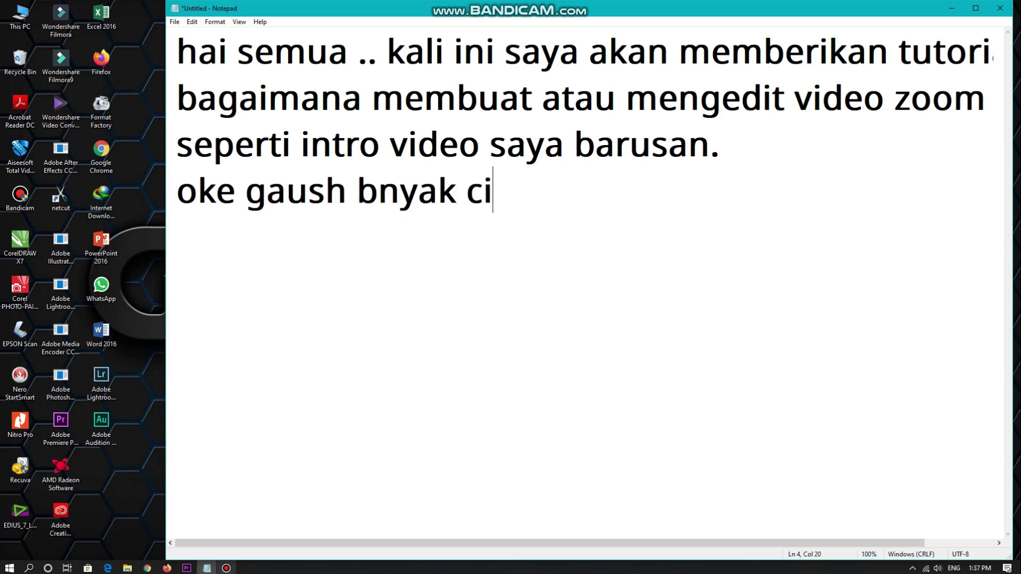
type("ngcong,, lest goooooo")
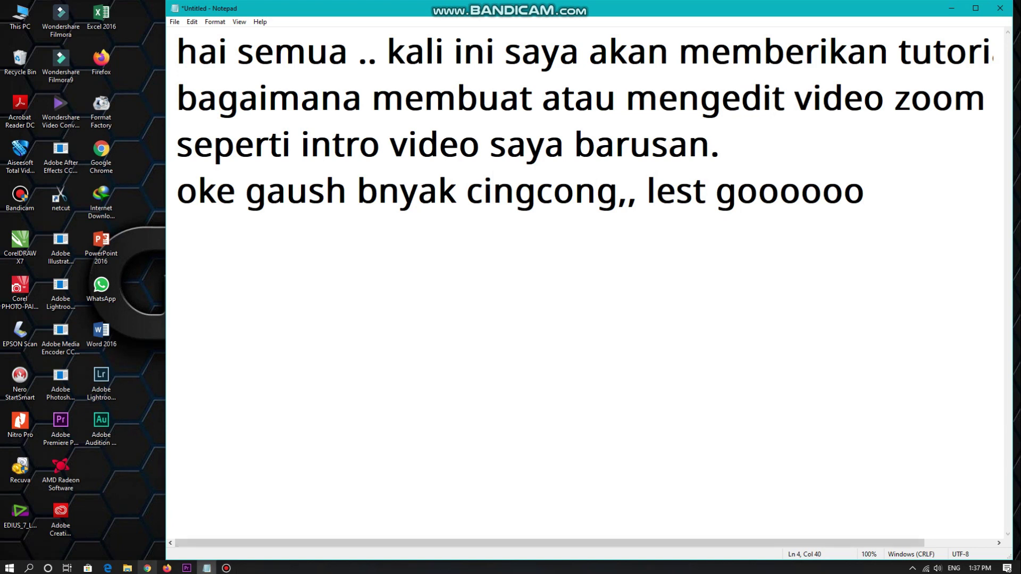
Step: Add the lines "1.pertama buka google dan search "google earth"" and "dan masukan alamat kamu di google earth lalu rekam layar"
key("Return")
type("1.pertama")
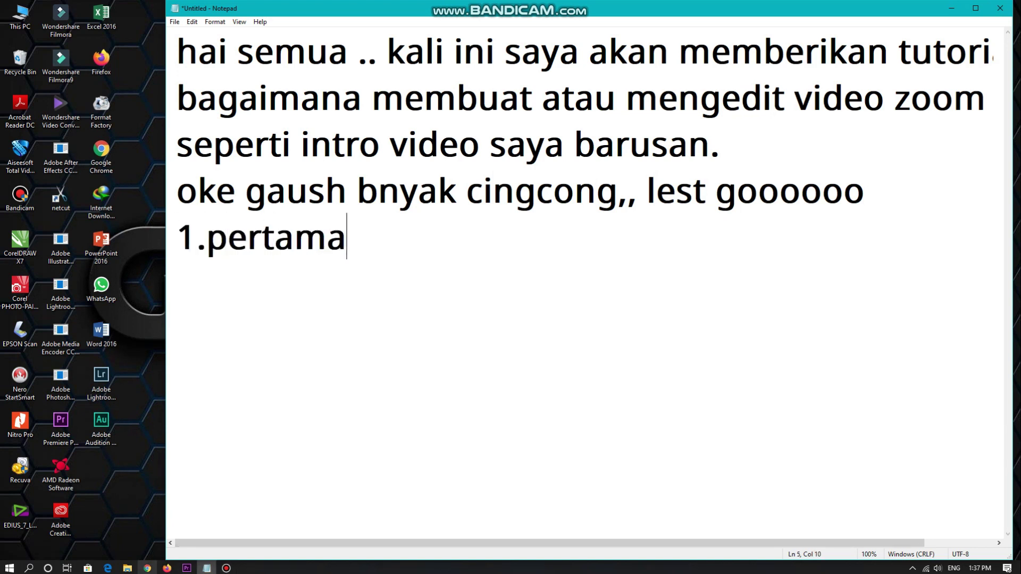
type(" buka google dan search ")
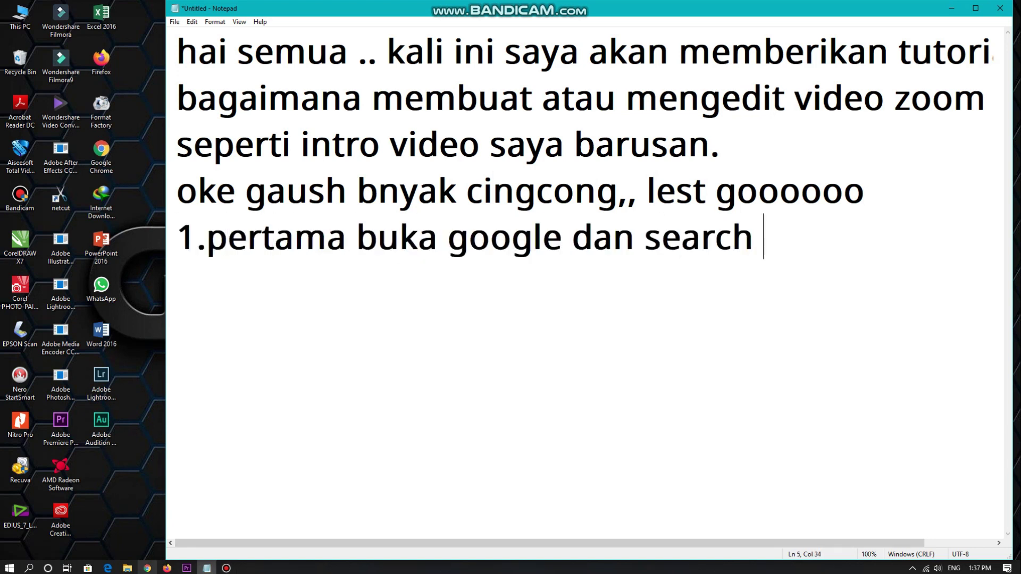
type("\"google eardan")
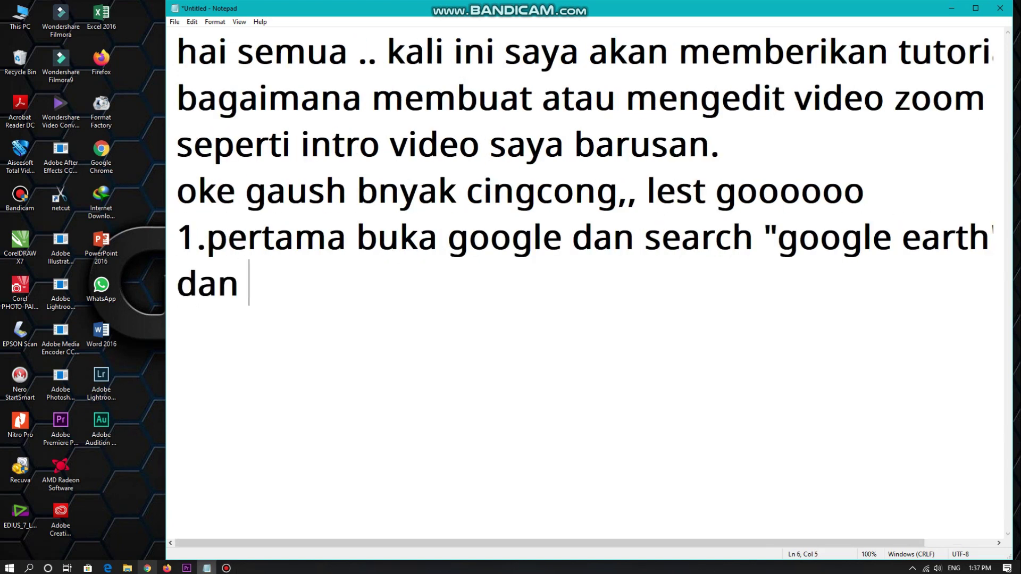
type(" masukan alamat kamu di google e")
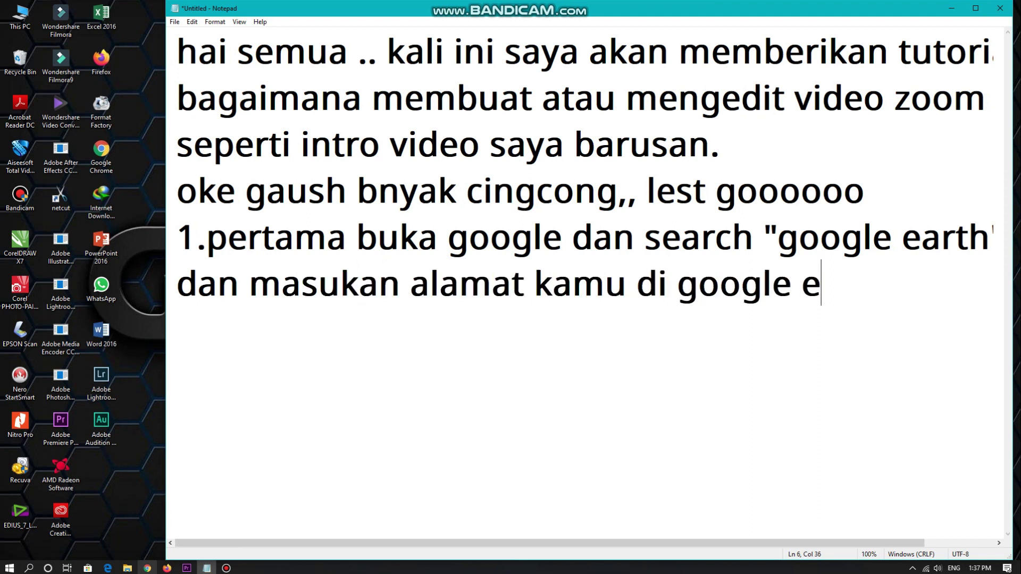
type("arth lalu rekam layar")
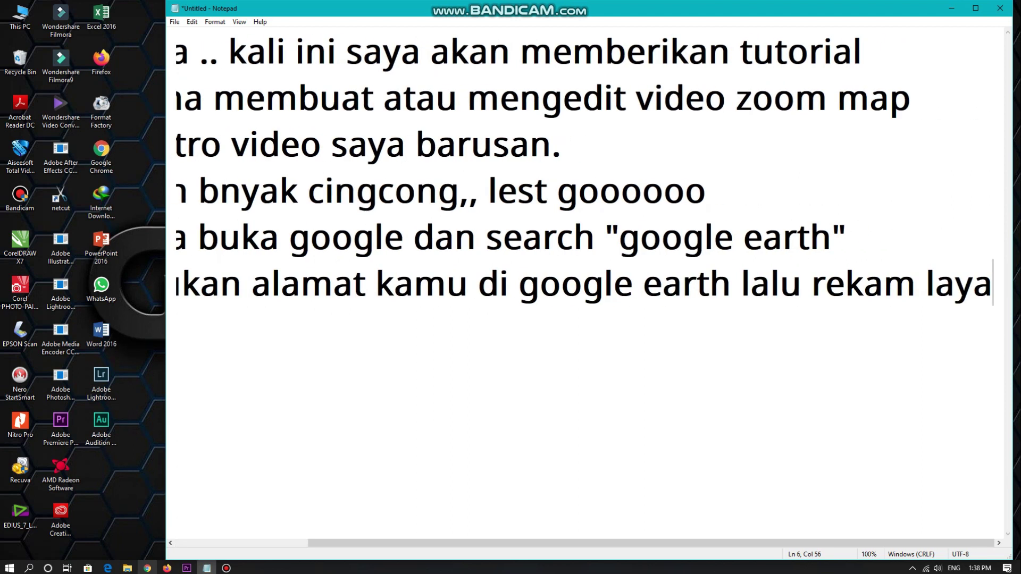
Step: Add a new line reading ".saya merekamnya menggunakan bandicam."
key("Return")
type(".saya ")
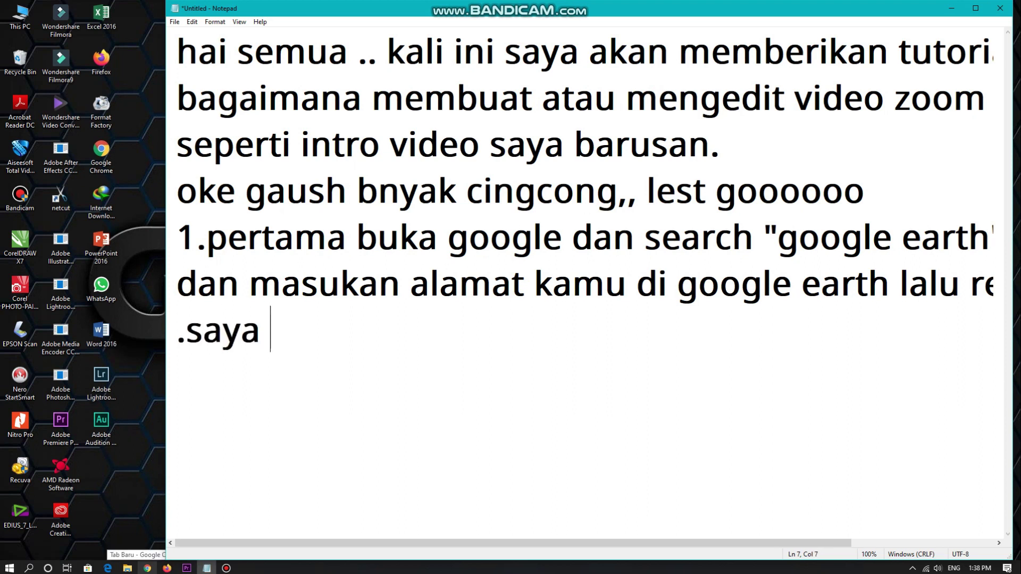
type("merekamnya menggunakan ")
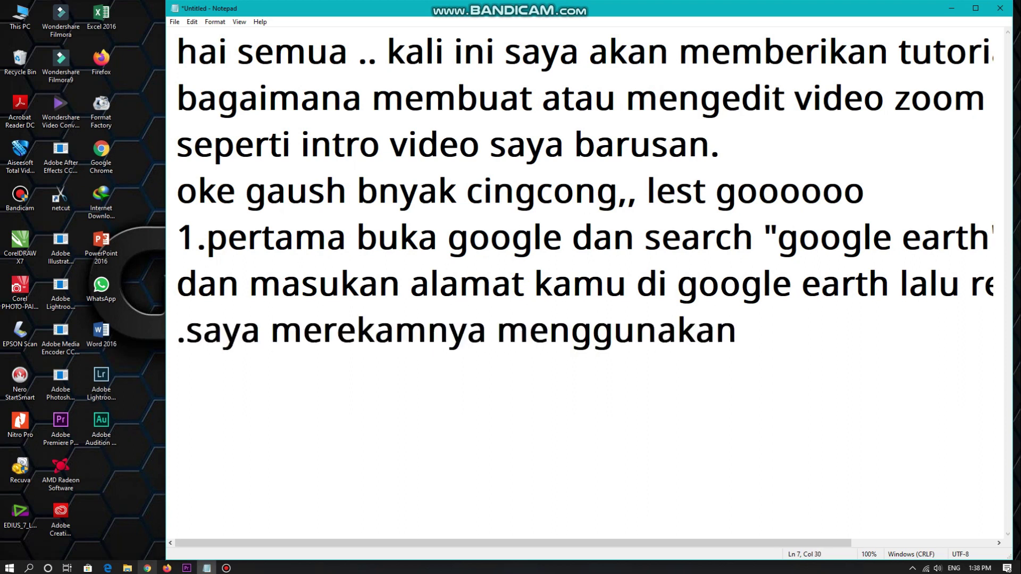
type("bandicam.")
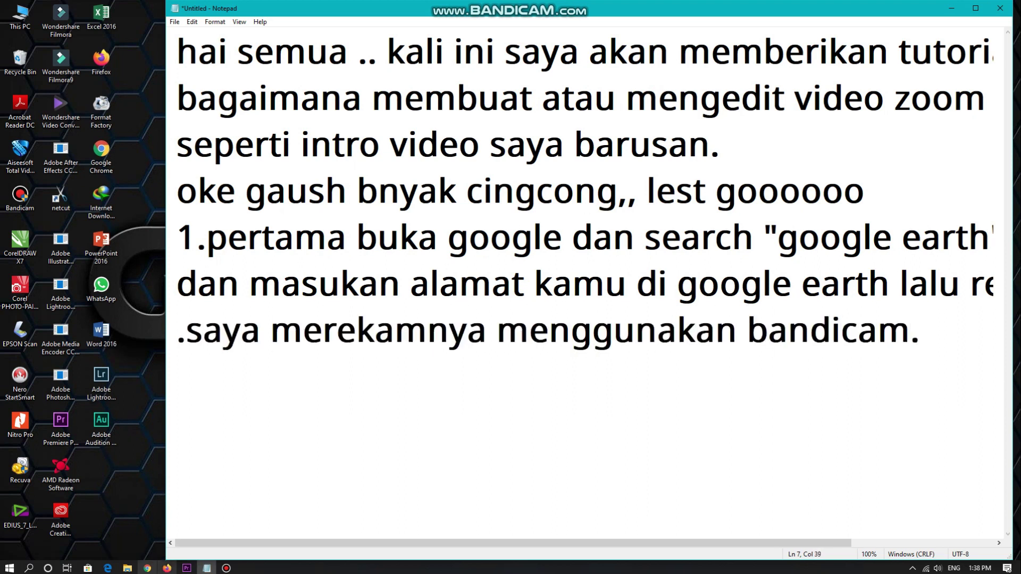
Step: Switch to Google Chrome and search the web for "google aerth"
key("alt+Tab")
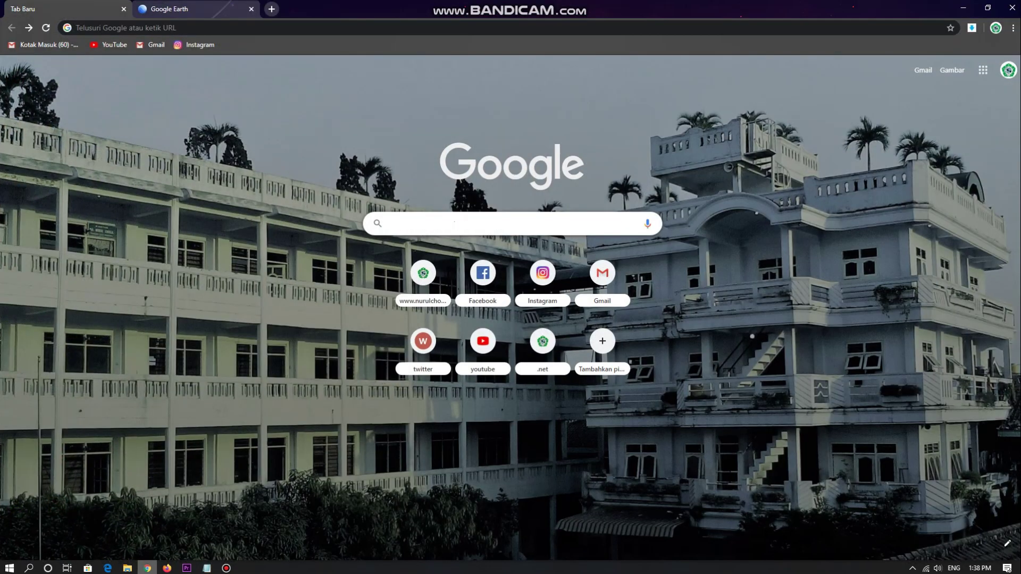
type("g")
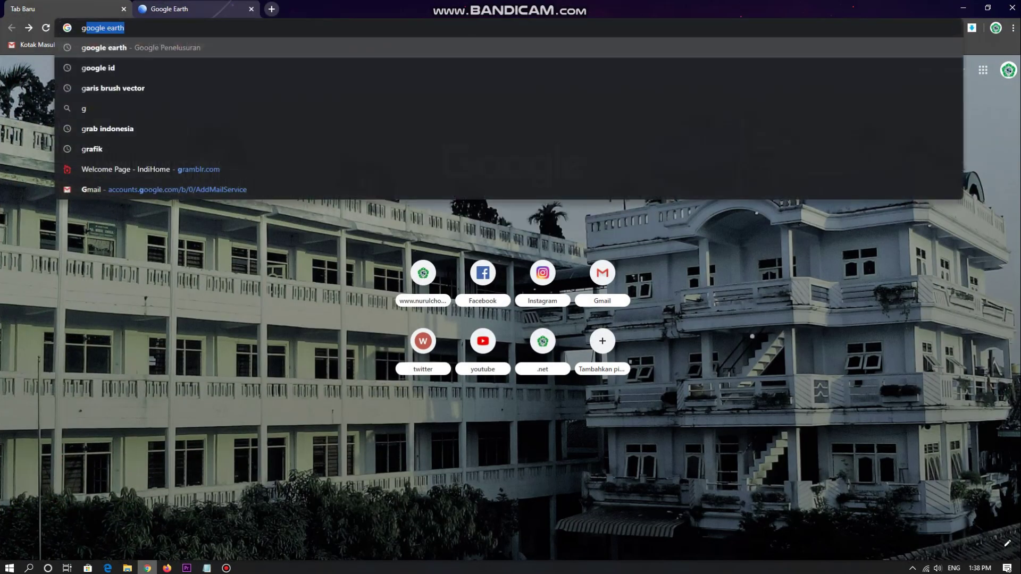
type("oogle aerth")
key("Return")
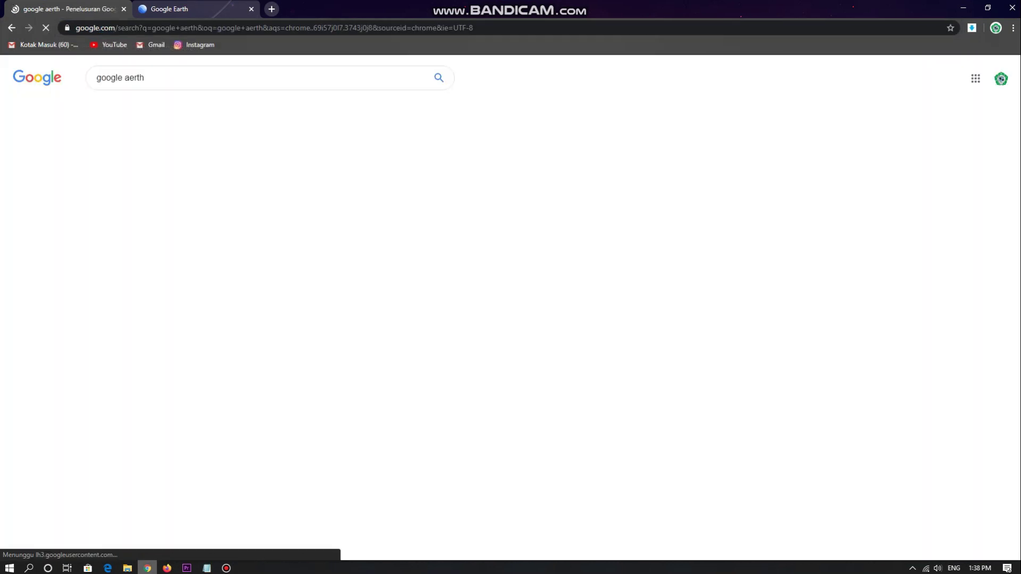
Step: Open the Google Earth site from the results, launch the Earth globe and bring up its place search
left_click(127, 204)
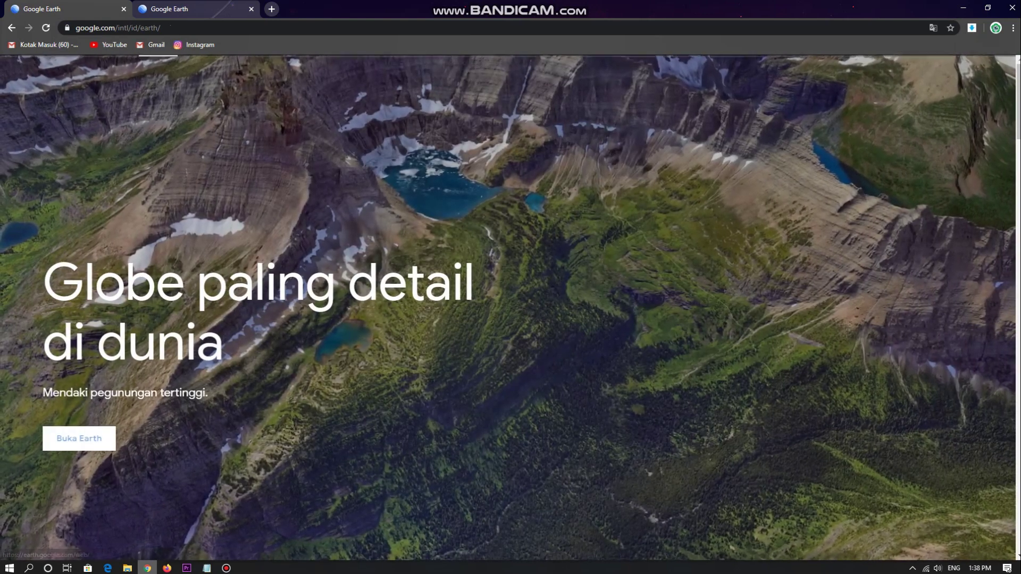
left_click(79, 437)
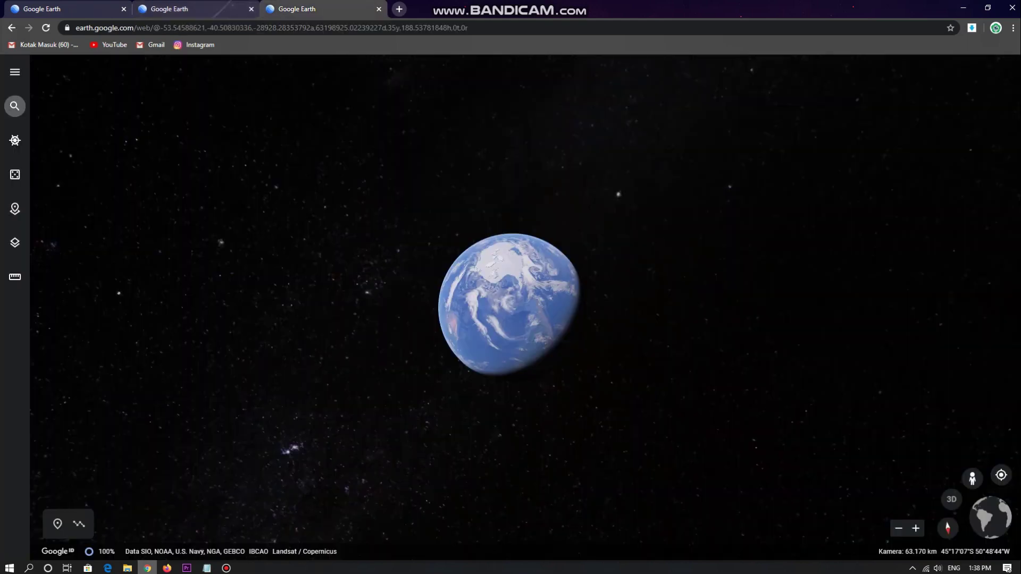
left_click(15, 105)
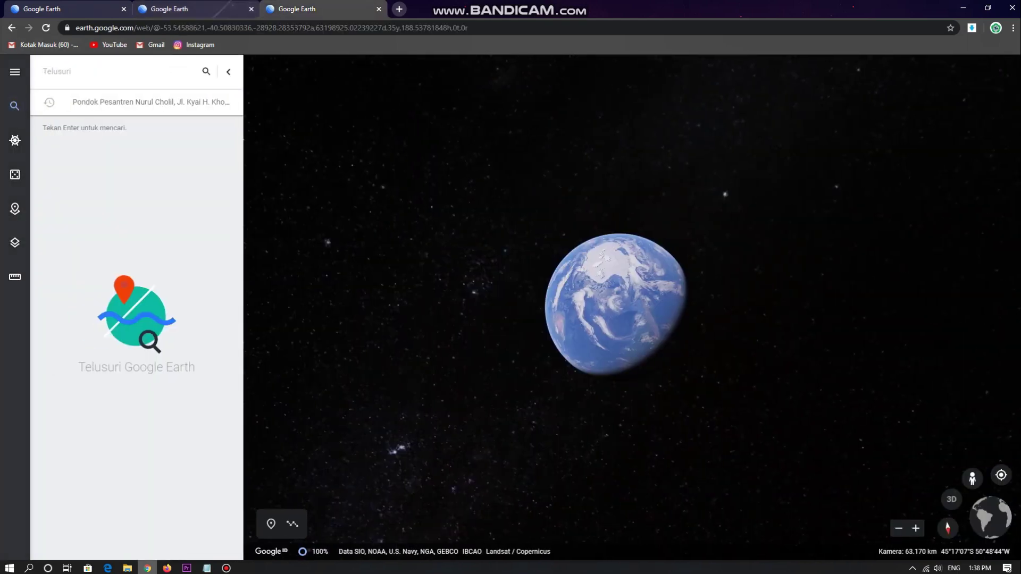
type("alamt tujuan")
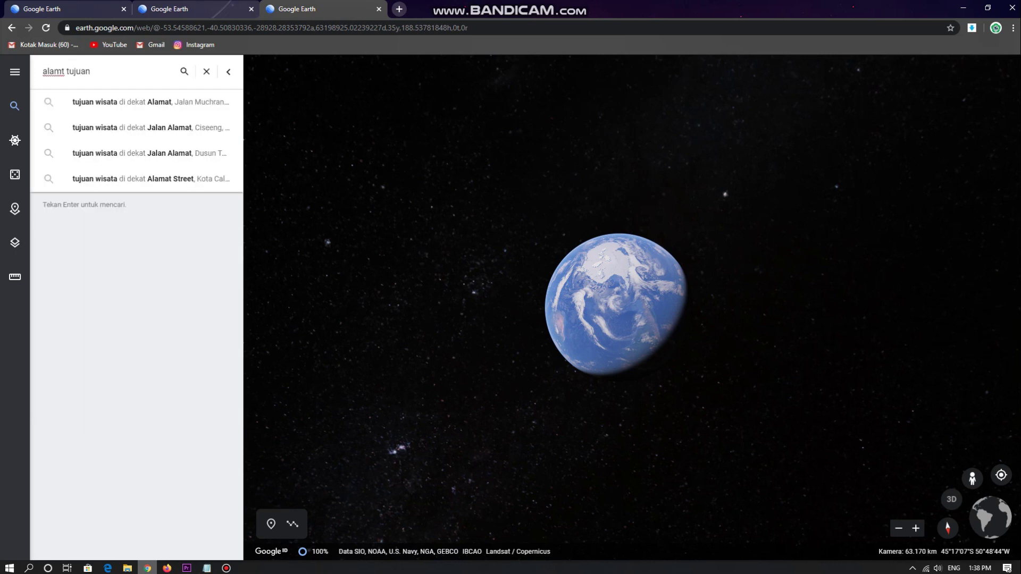
key("BackSpace")
key("BackSpace")
key("BackSpace")
key("BackSpace")
key("BackSpace")
key("BackSpace")
key("BackSpace")
key("BackSpace")
key("BackSpace")
key("BackSpace")
key("BackSpace")
Step: Search Google Earth for "pondok pesantren nurul cholil" and fly to that place
type("pondok [e")
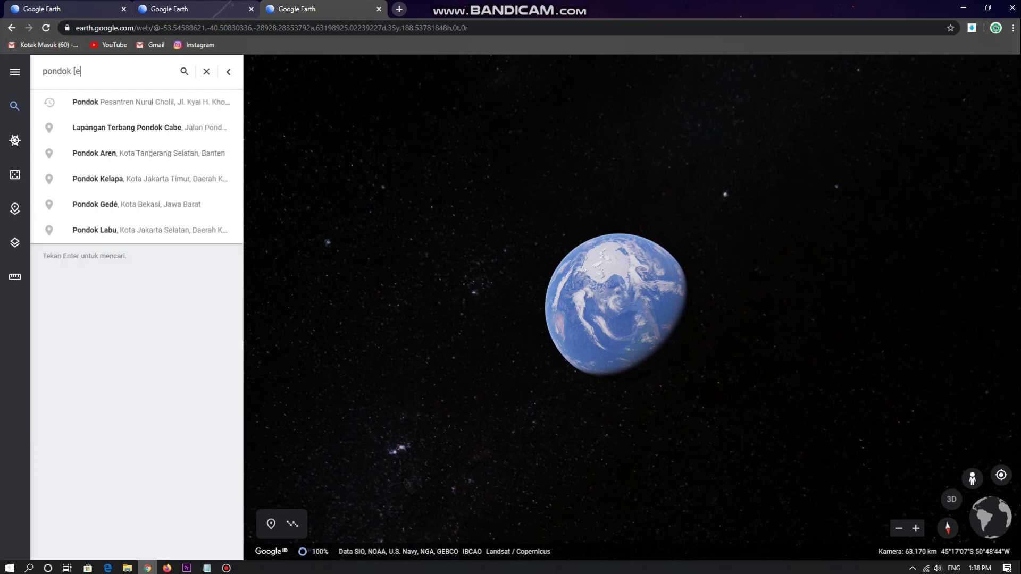
type("santren")
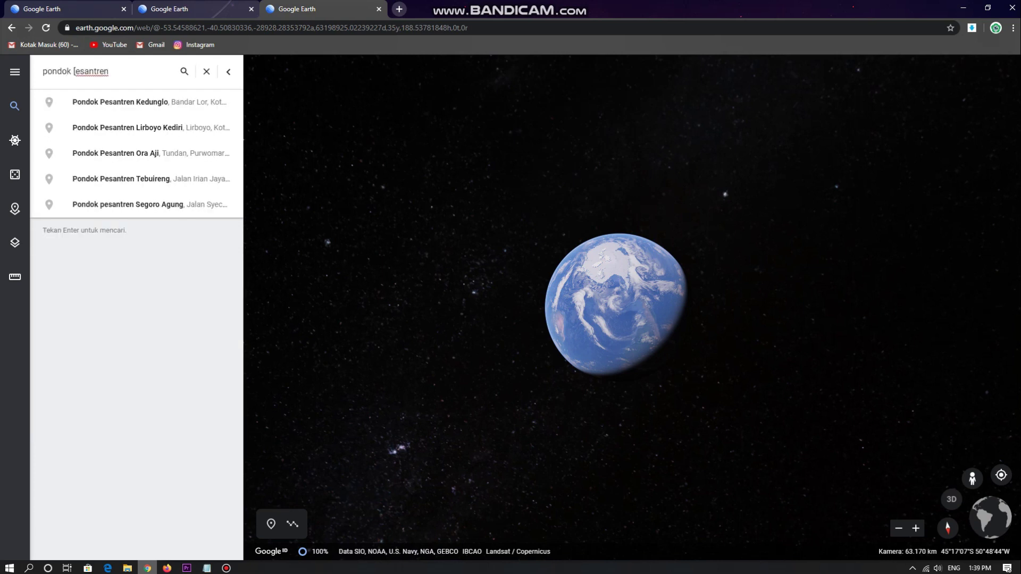
key("BackSpace")
key("BackSpace")
key("BackSpace")
key("BackSpace")
key("BackSpace")
type("pes")
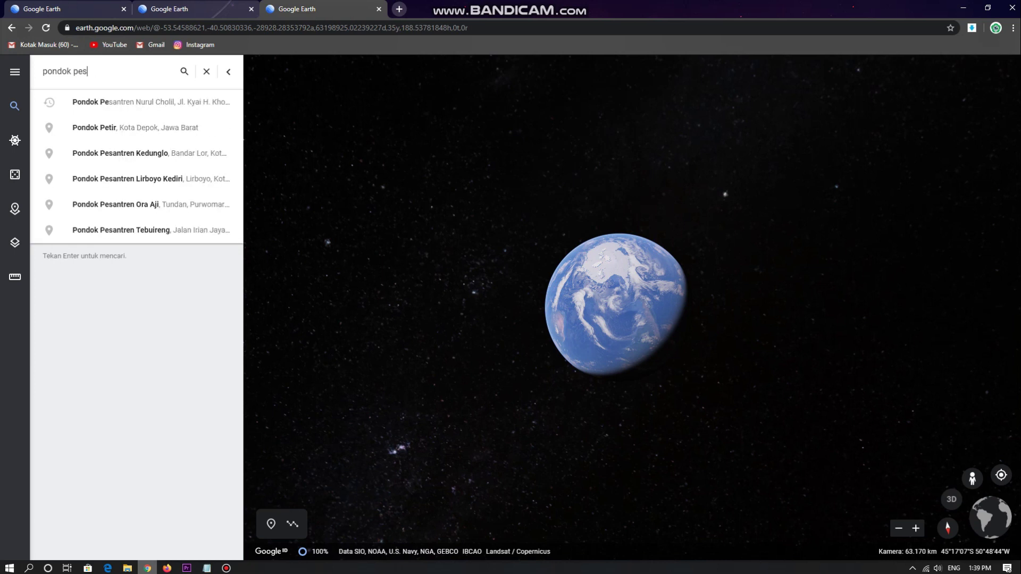
type("antren nurul cholil")
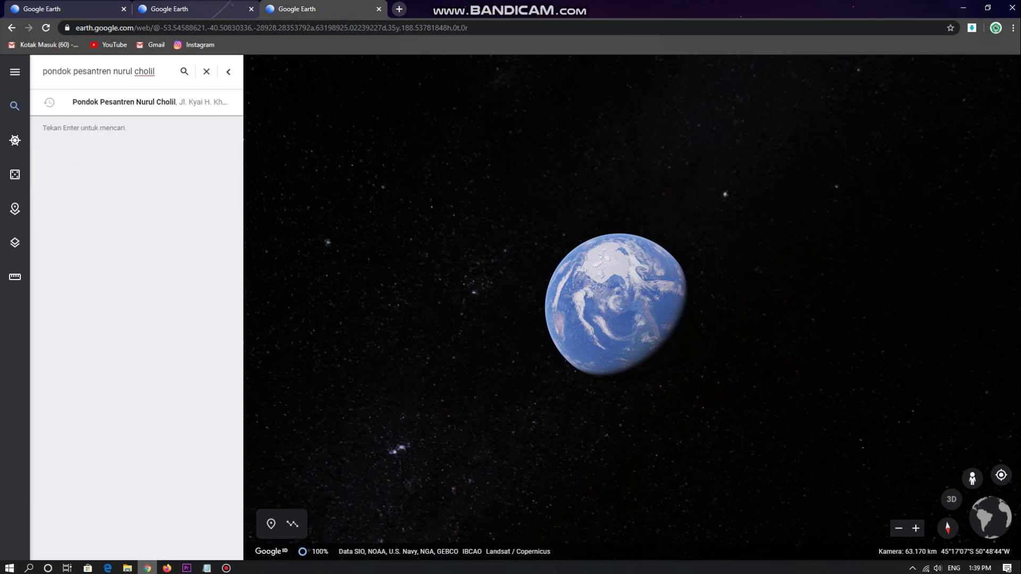
key("Return")
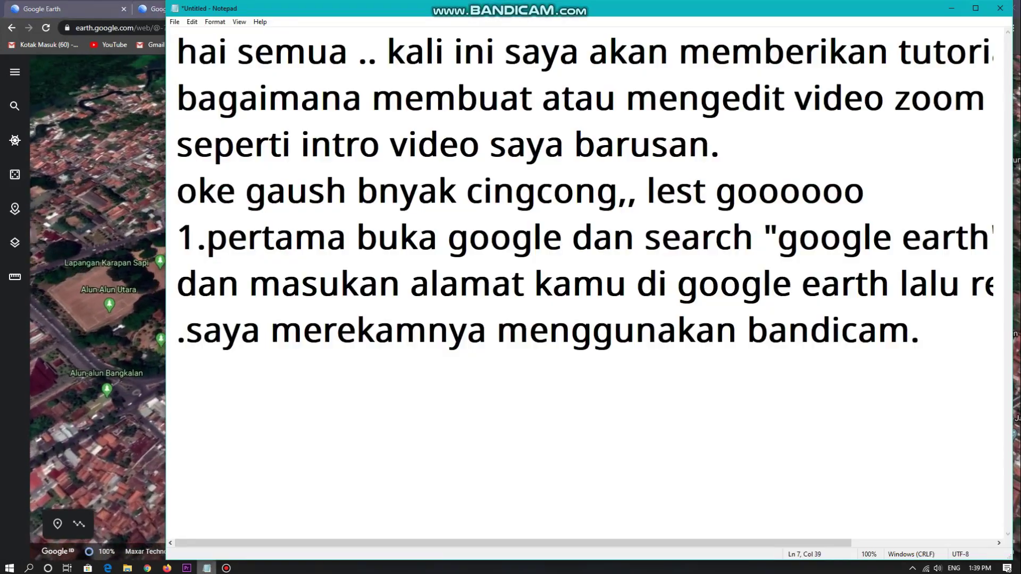
Step: In the Notepad notes, leave a blank line and write "nah kalok sudah di rekam , save hasil rekamannya"
key("Return")
key("Return")
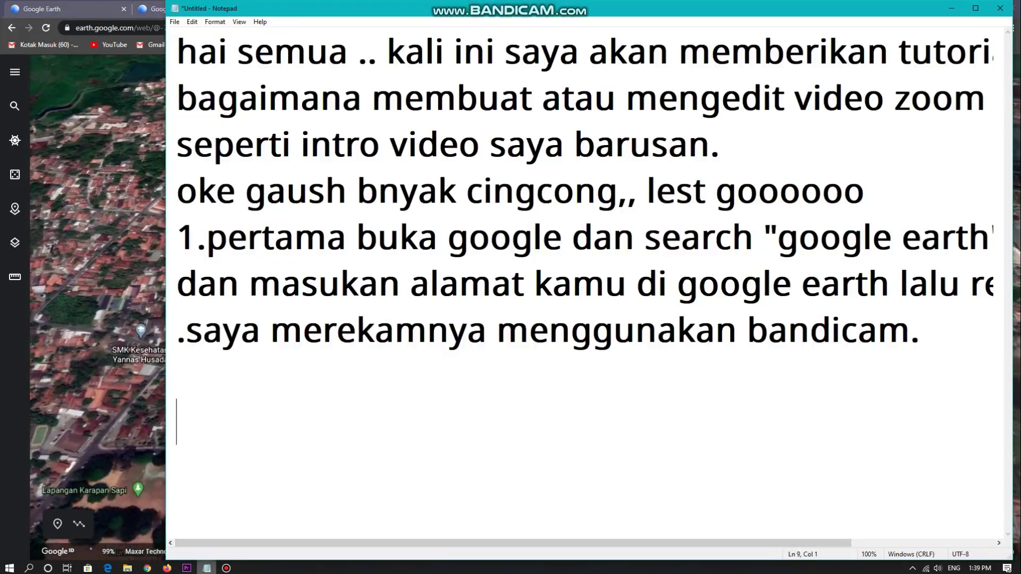
type("nah kalok sudah di rek")
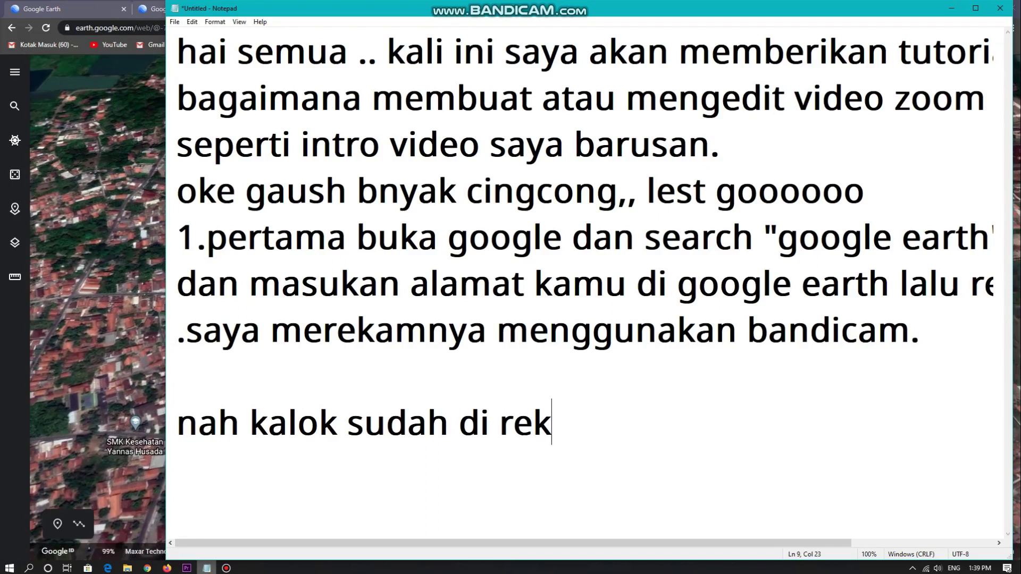
type("am , save rekaman")
key("BackSpace")
key("BackSpace")
key("BackSpace")
key("BackSpace")
key("BackSpace")
key("BackSpace")
key("BackSpace")
type("hasil rekamannya")
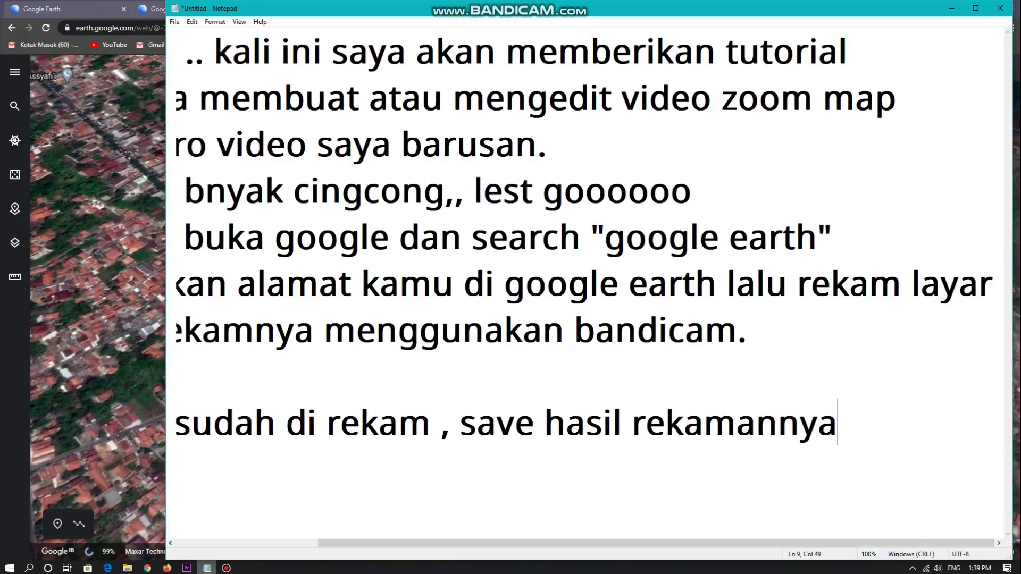
Step: Finish the recording note with ", dan simpan di folder" and start a new line
type(", dan simpan di ")
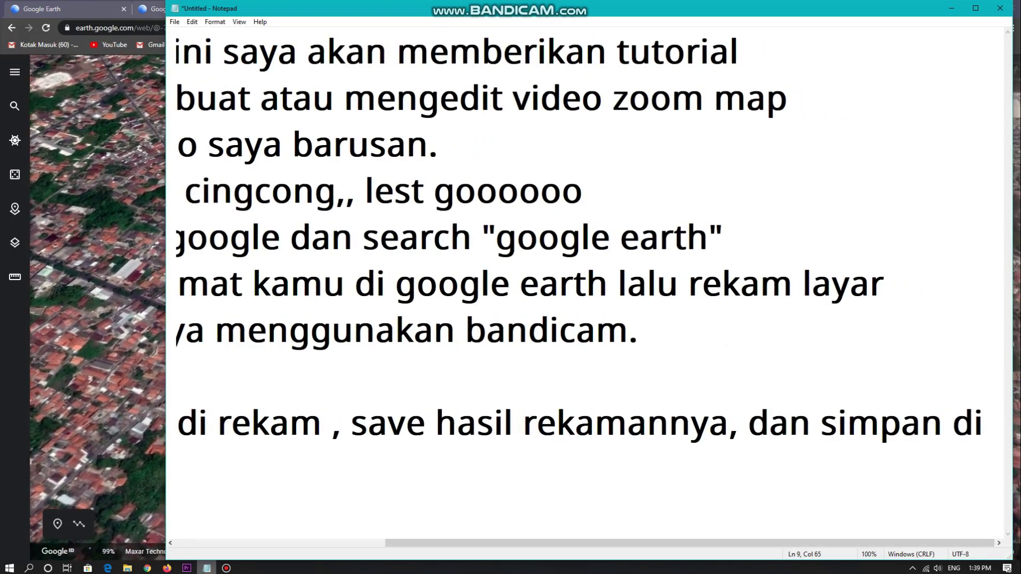
type("folder")
key("Return")
Step: Write "masukan ke project prem" on the new line, with "project prem" in place of "premier"
type("masuka")
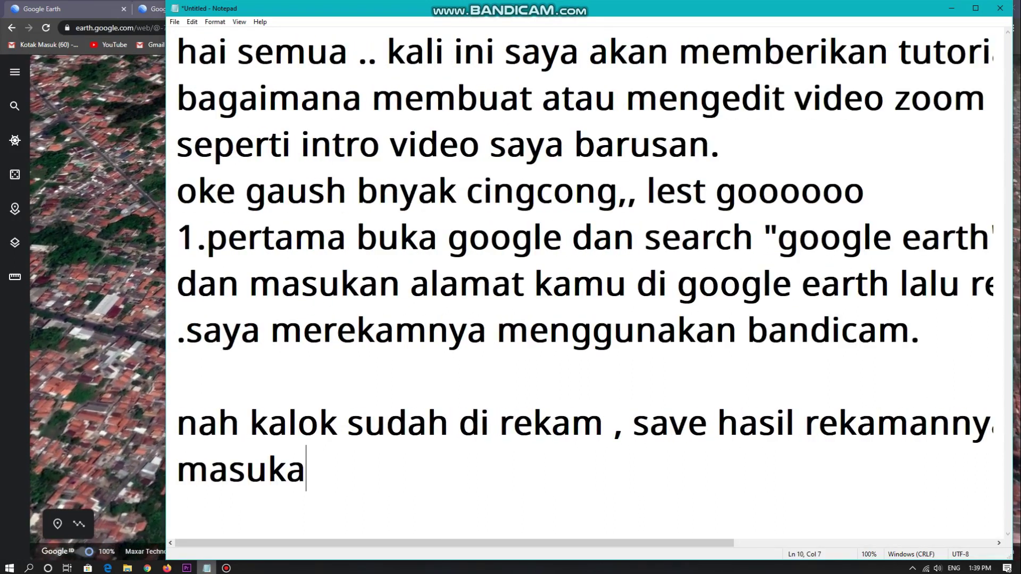
type("n ke premier")
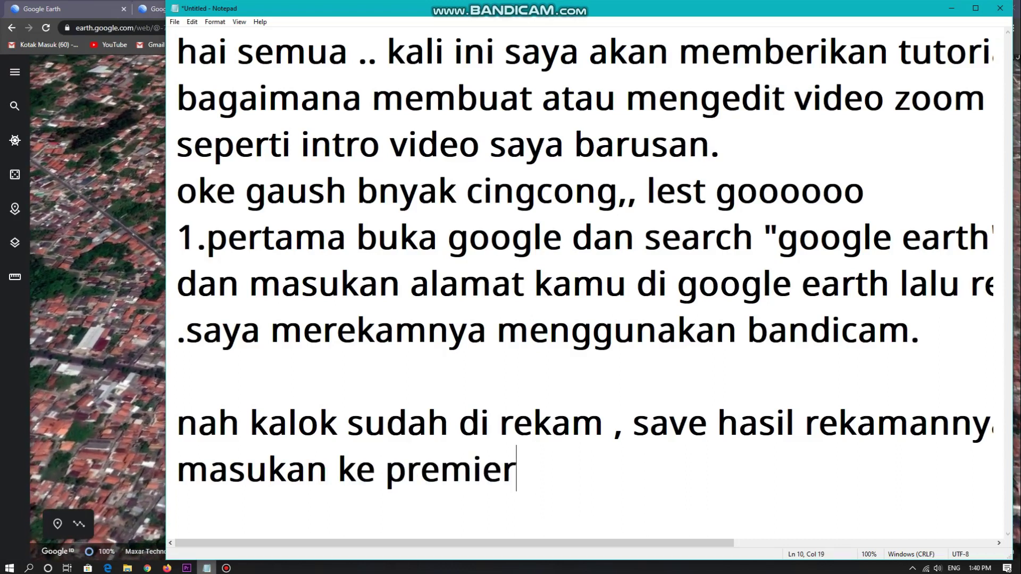
key("BackSpace")
key("BackSpace")
key("BackSpace")
key("BackSpace")
key("BackSpace")
key("BackSpace")
type("roject prem")
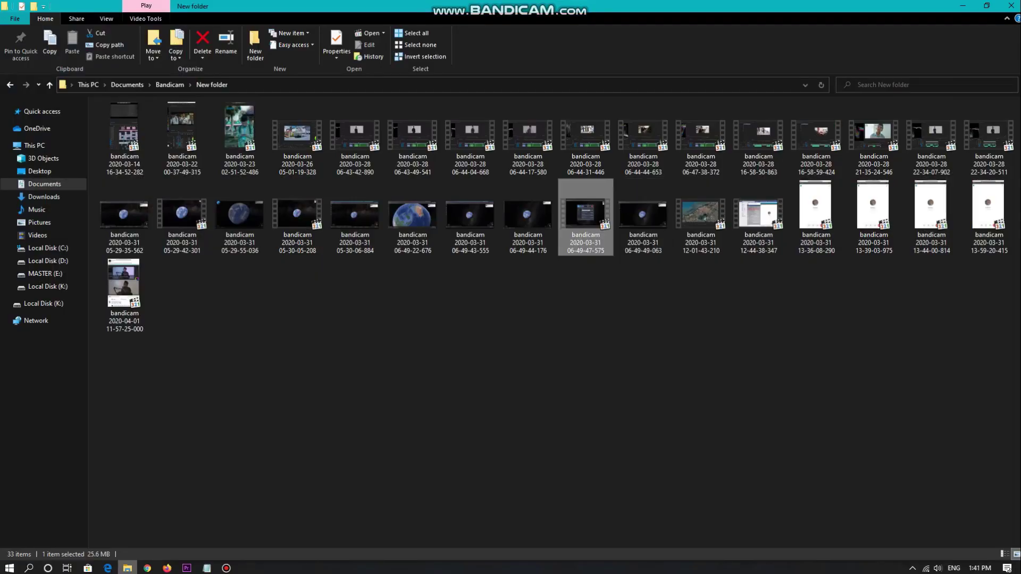
left_click_drag(585, 218, 157, 507)
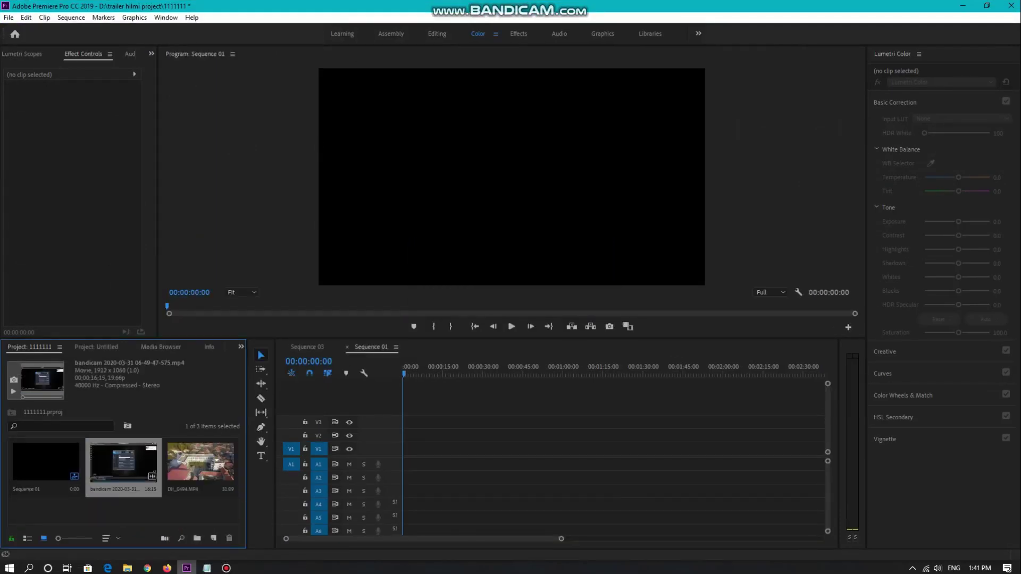
left_click_drag(123, 461, 425, 438)
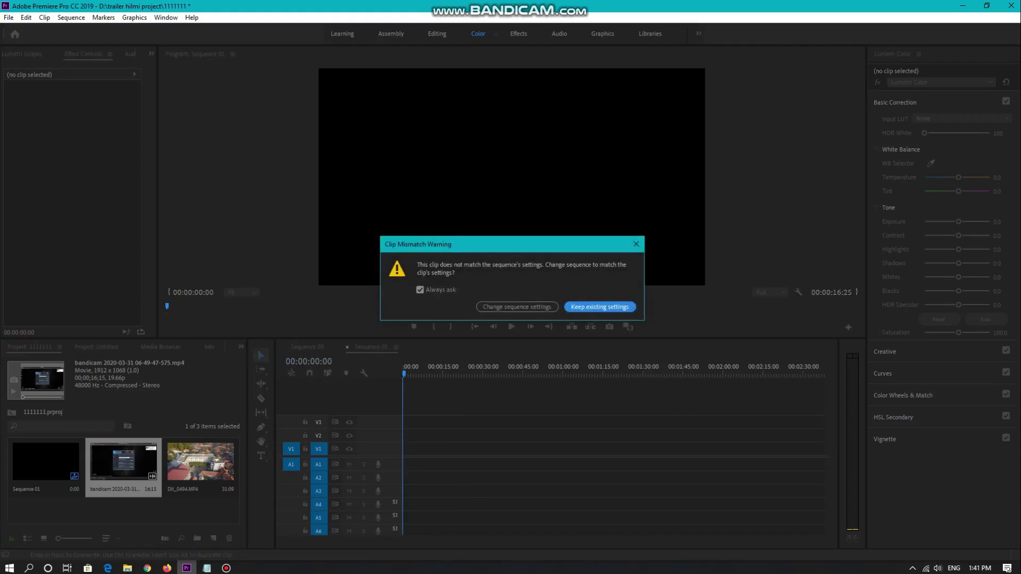
left_click(454, 304)
Step: Unlink the recording's audio from its video and delete the audio from the timeline
right_click(424, 435)
left_click(455, 209)
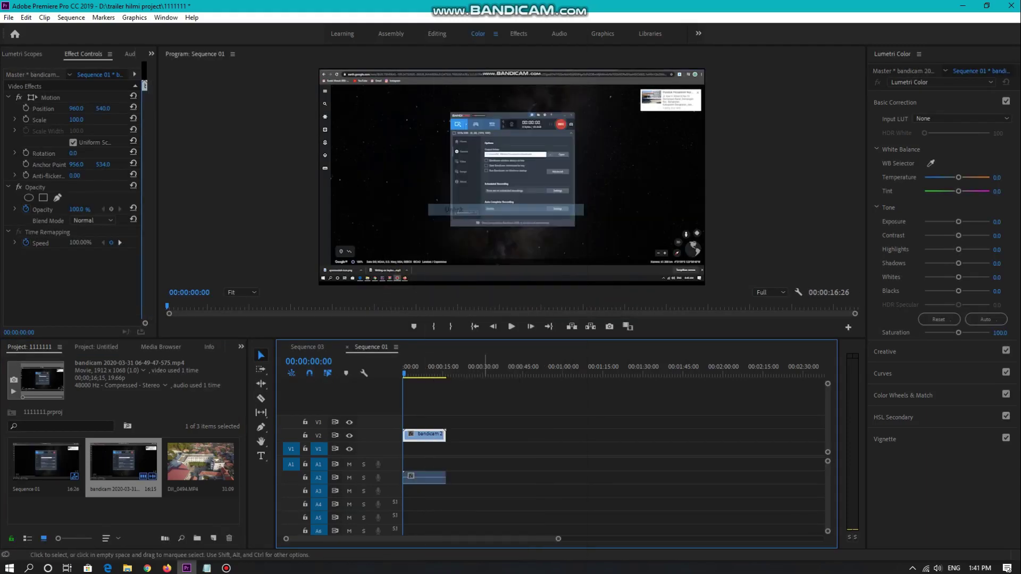
left_click(415, 478)
key("Delete")
Step: Cut the recording at 00:00:06:22, remove the part before the cut and move the rest to the start of the sequence
left_click(424, 435)
left_click(76, 120)
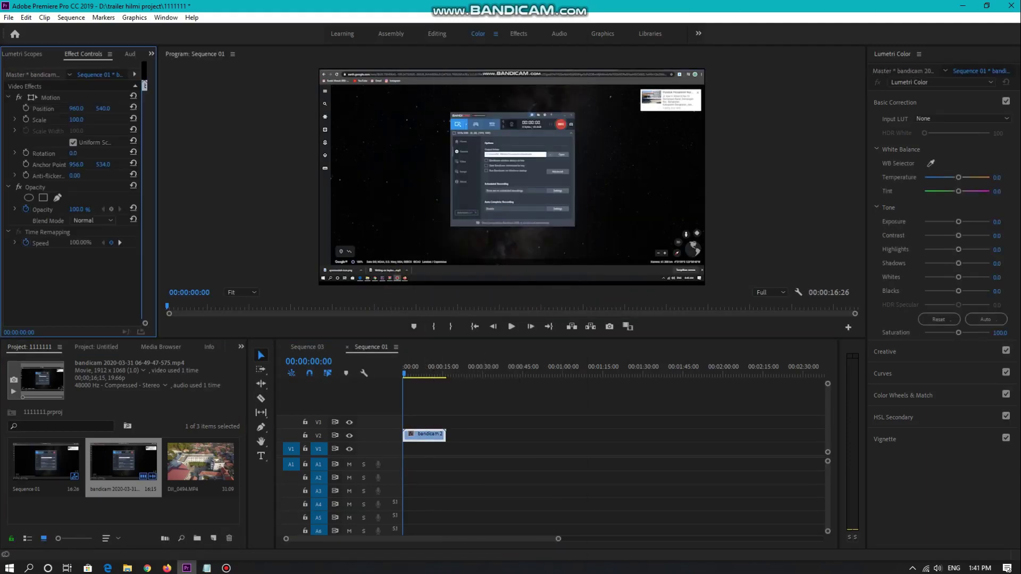
left_click(462, 405)
left_click_drag(403, 375, 408, 375)
key("space")
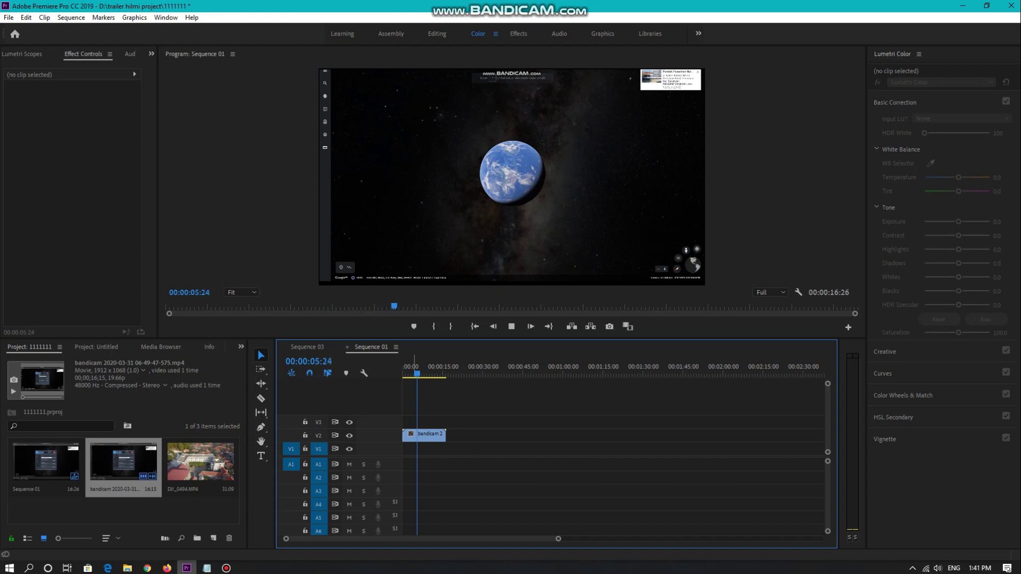
left_click(426, 434)
left_click(261, 398)
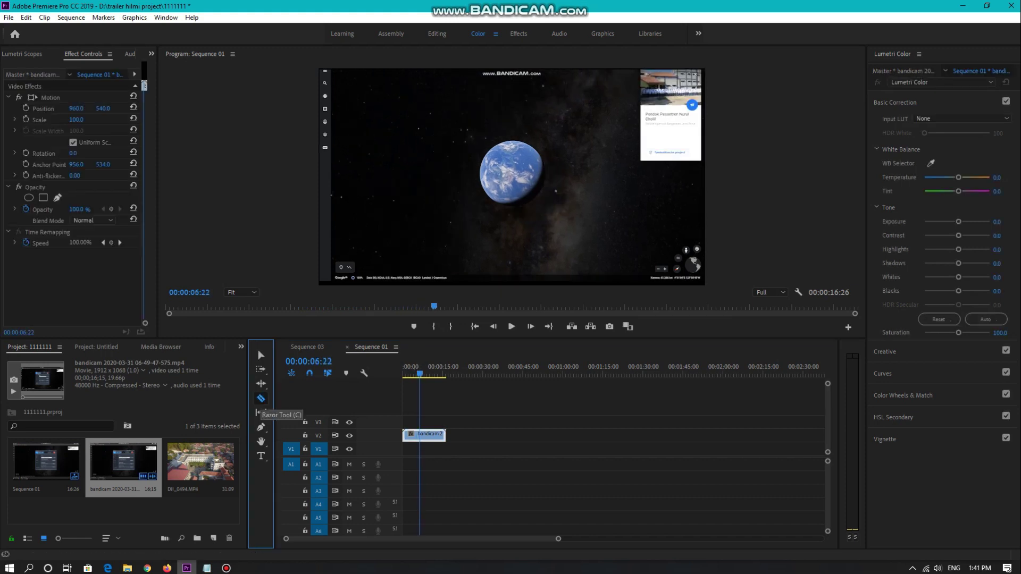
left_click(420, 434)
key("v")
left_click_drag(442, 434, 428, 432)
Step: Split the recording at 00:00:06:30, where the map has zoomed in on the town, and delete the remainder
key("space")
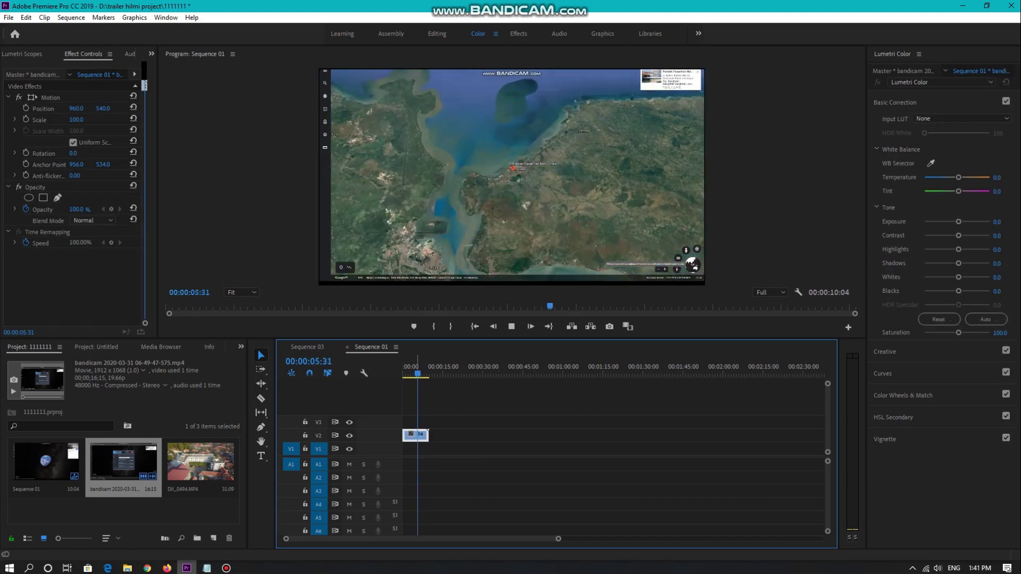
key("space")
key("Left")
key("Left")
key("Left")
key("Left")
key("Left")
key("Left")
key("Left")
key("Left")
key("Left")
key("Left")
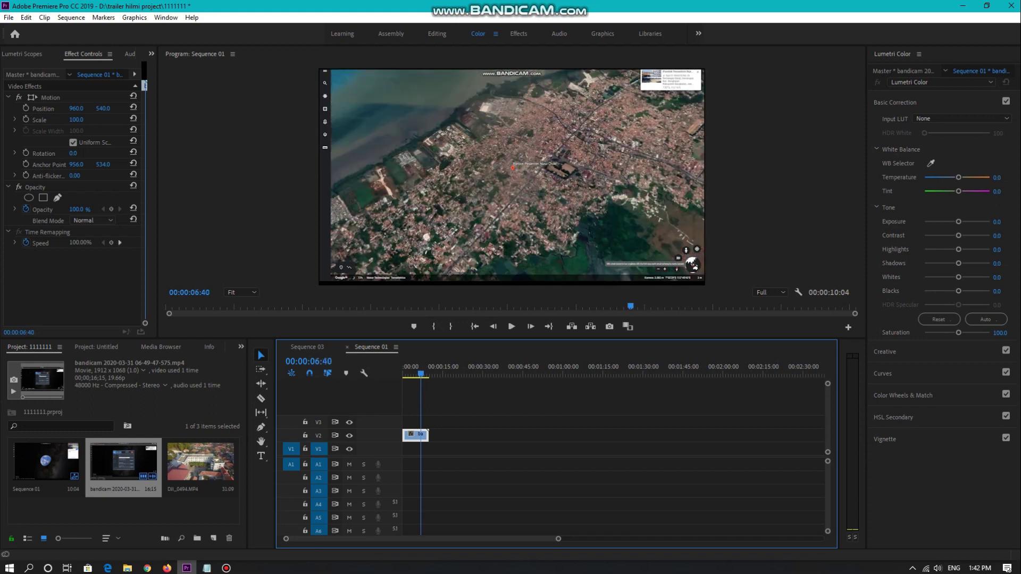
key("c")
left_click(420, 436)
key("v")
left_click(426, 436)
key("Delete")
Step: Set the map clip's scale to 166, play it through and return the playhead to the start with nothing selected
left_click(412, 372)
left_click_drag(412, 372, 404, 372)
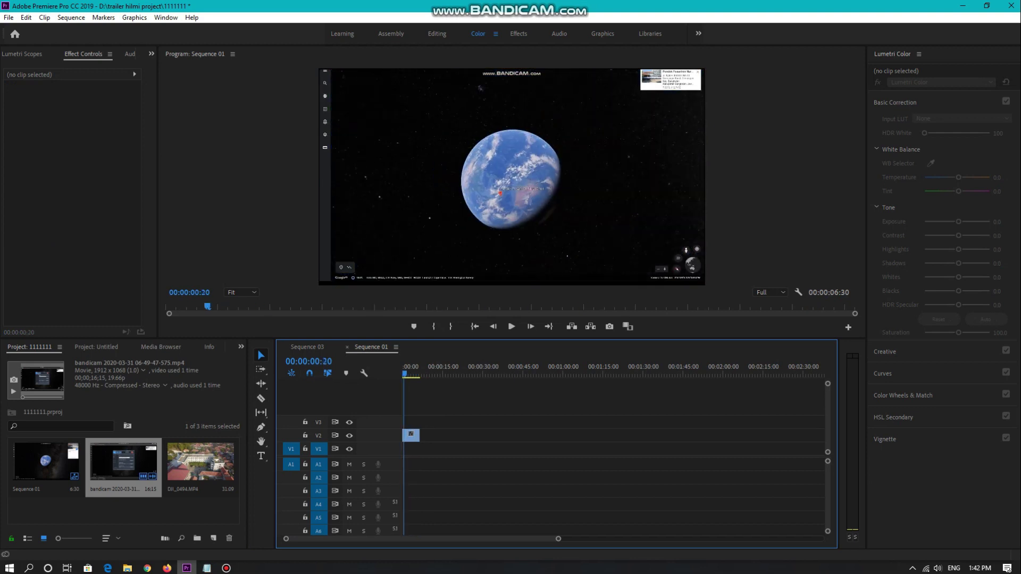
left_click(410, 436)
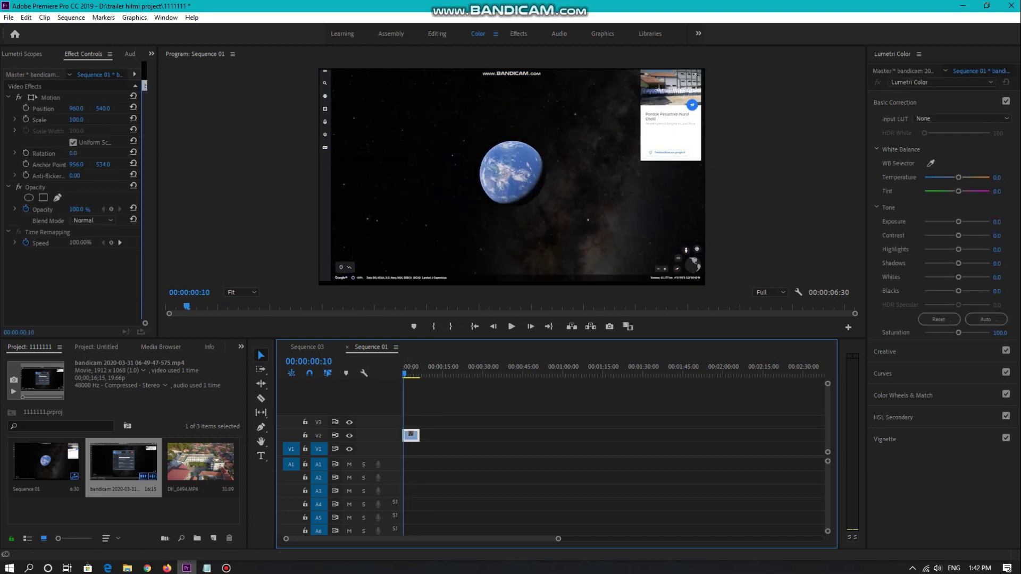
left_click_drag(76, 120, 101, 119)
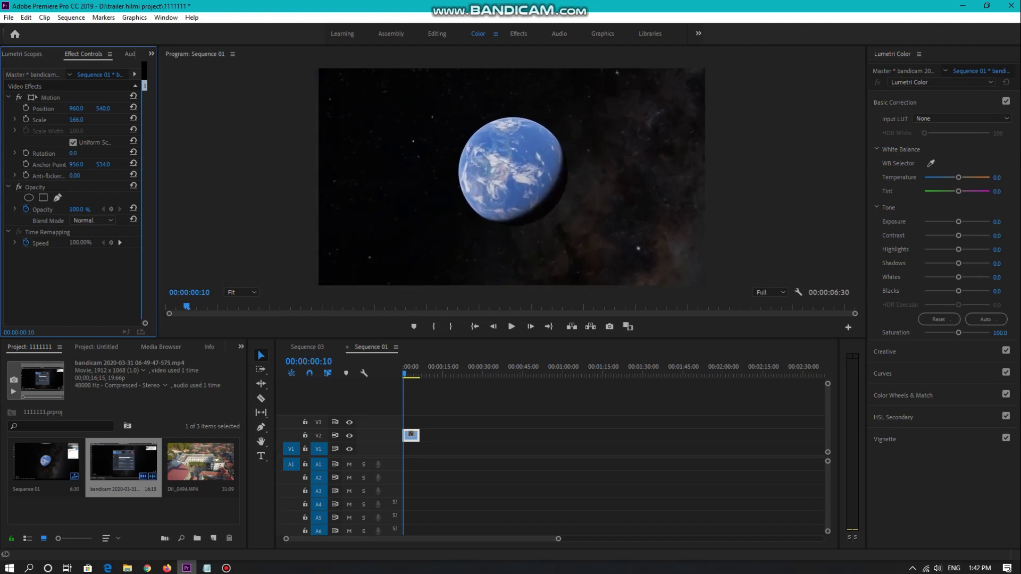
key("space")
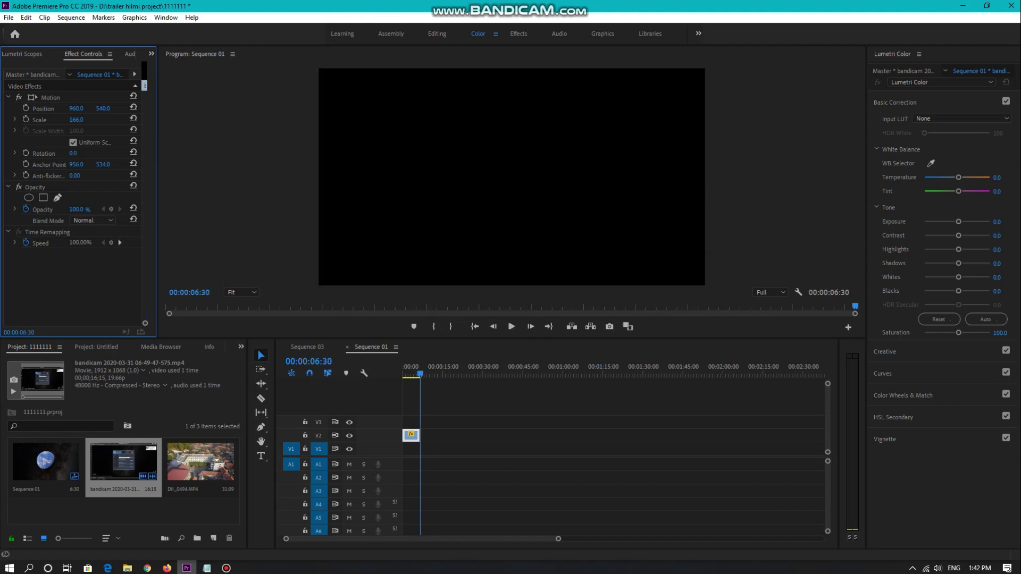
key("Home")
key("ctrl+shift+a")
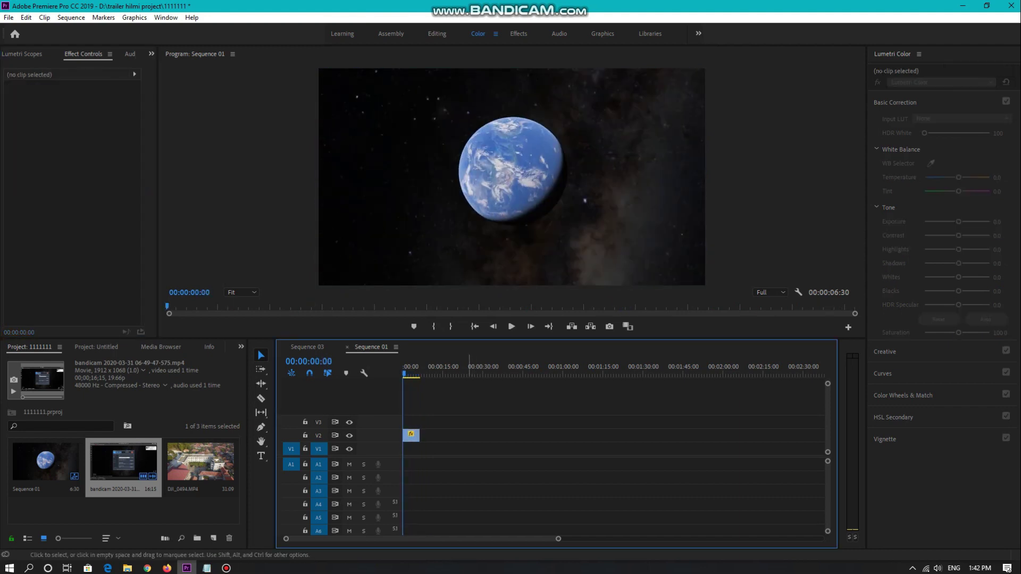
Step: Place DJI_0494.MP4 on V2 directly after the map clip and play the sequence with the timeline enlarged
left_click_drag(197, 463, 414, 437)
key("space")
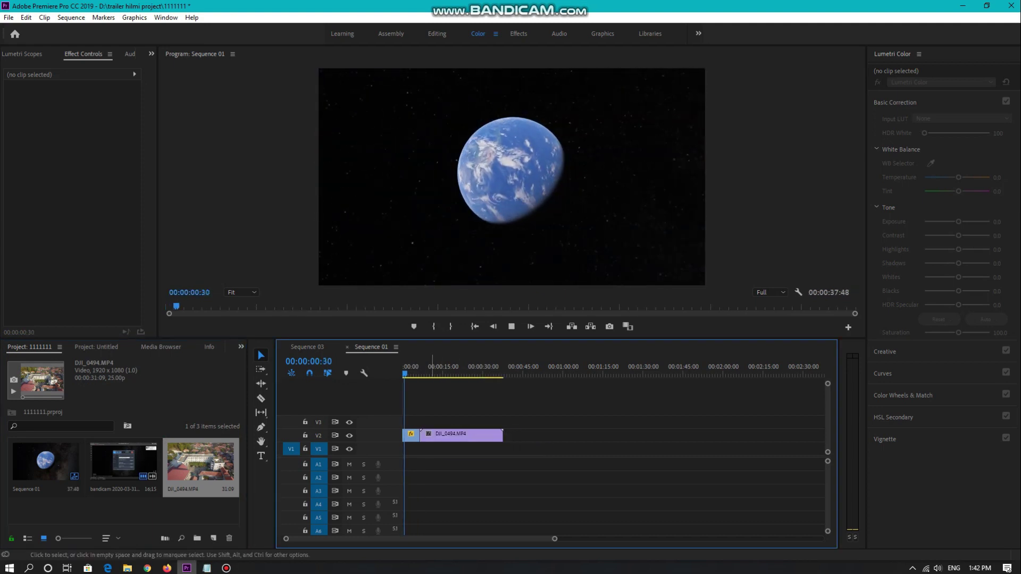
key("=")
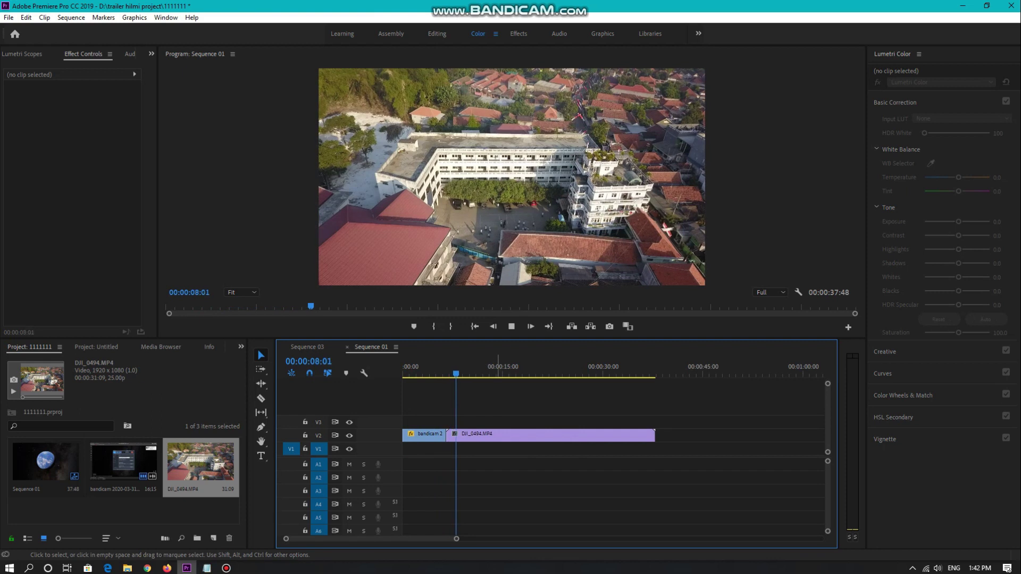
Step: Cut the DJI_0494.MP4 clip at 00:00:10:01, delete its opening part and close the gap after the map clip
left_click(495, 435)
key("space")
left_click(261, 399)
left_click(471, 436)
key("v")
key("Delete")
left_click(457, 436)
key("Delete")
Step: Search the effects for "cross", apply Cross Zoom to the cut between the map and DJI_0494.MP4 clips, and preview the transition
left_click(440, 367)
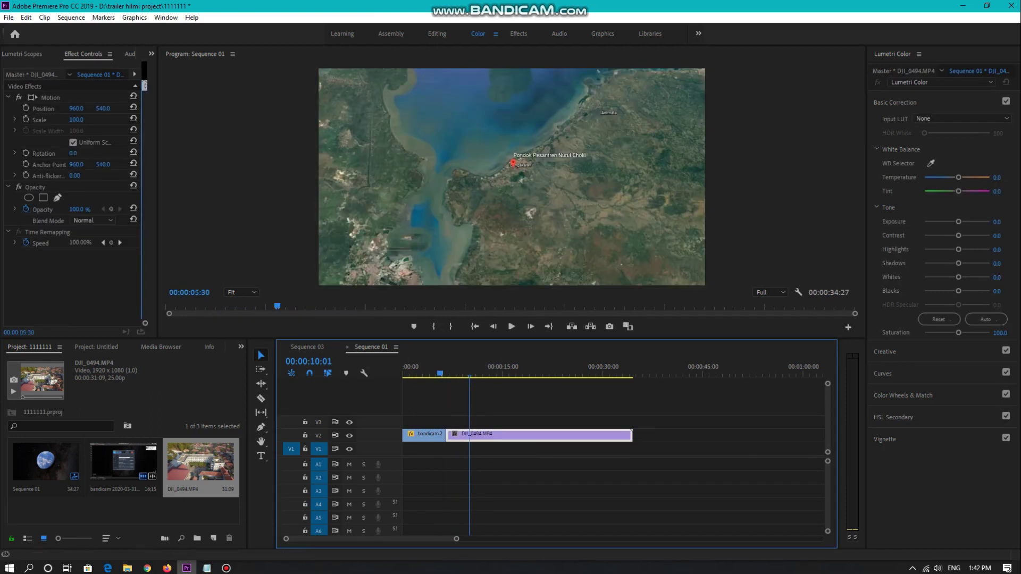
left_click(241, 347)
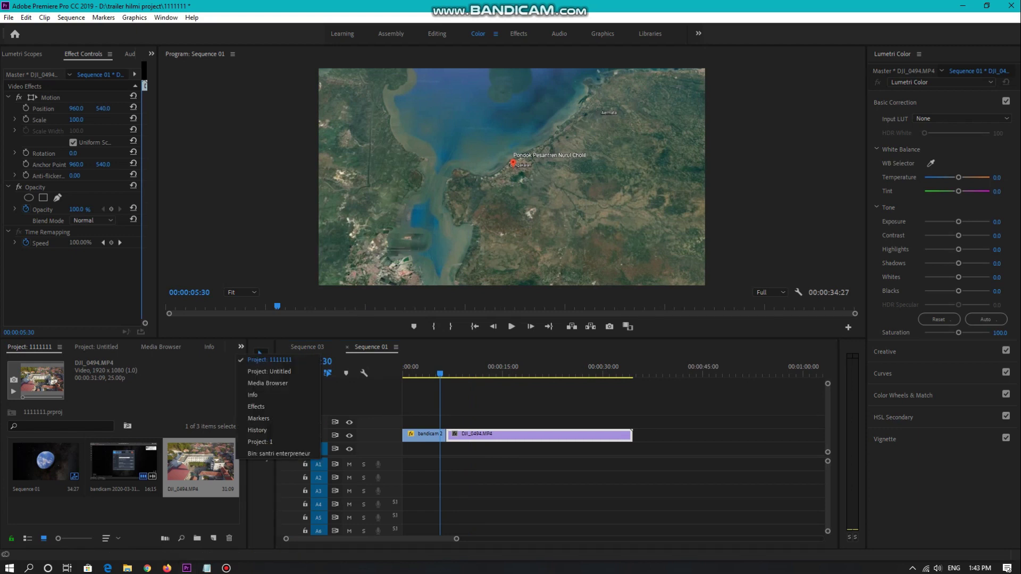
left_click(256, 407)
left_click(61, 361)
type("cross")
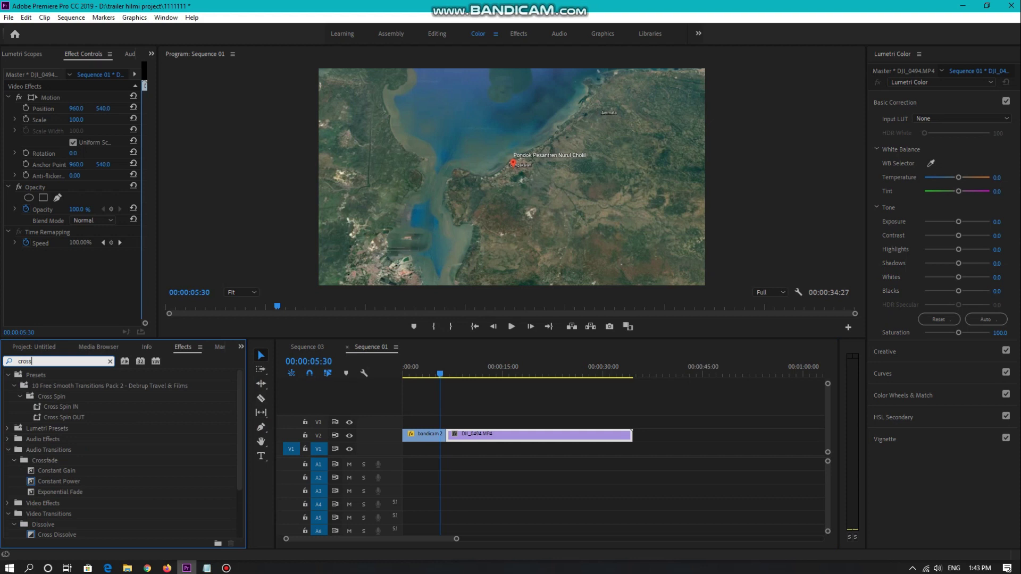
scroll(122, 457, "down", 3)
left_click(53, 511)
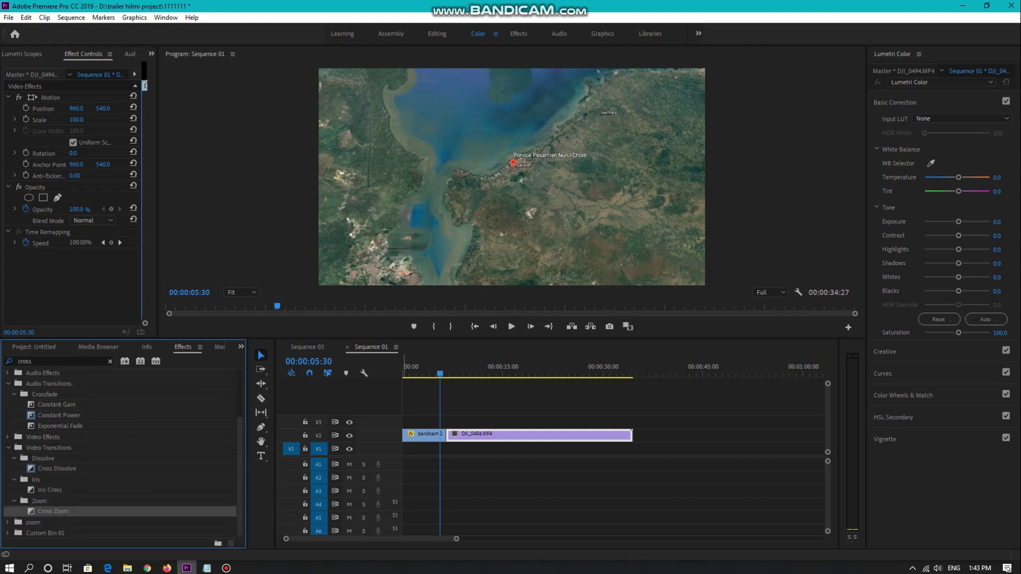
left_click_drag(53, 512, 446, 435)
key("space")
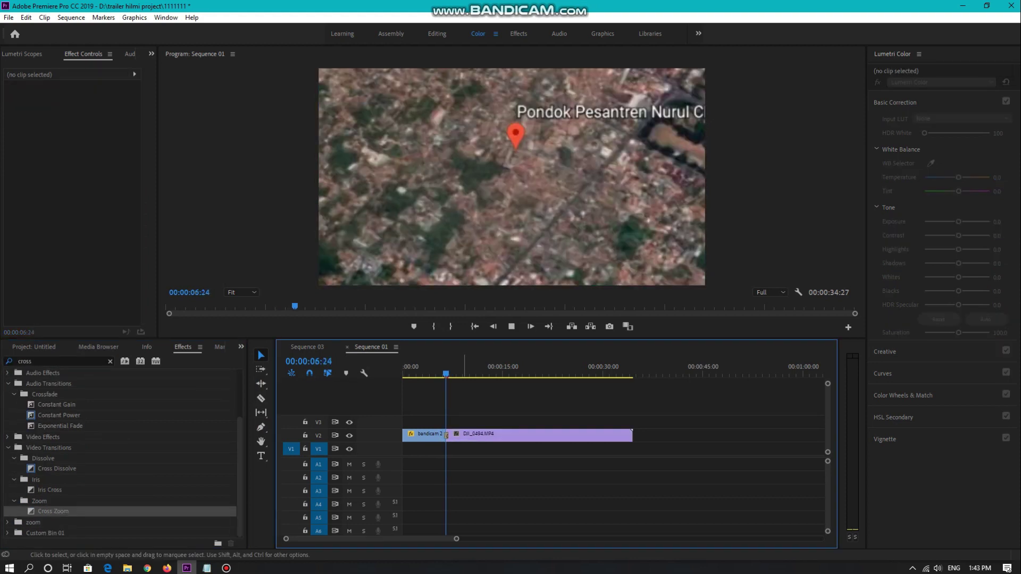
left_click(442, 368)
left_click(442, 368)
key("space")
Step: Apply a Lumetri creative look to the DJI_0494.MP4 clip, picking SL BLUE COLD and trying the neighbouring looks
left_click(896, 103)
left_click(885, 124)
left_click(955, 141)
scroll(904, 298, "down", 3)
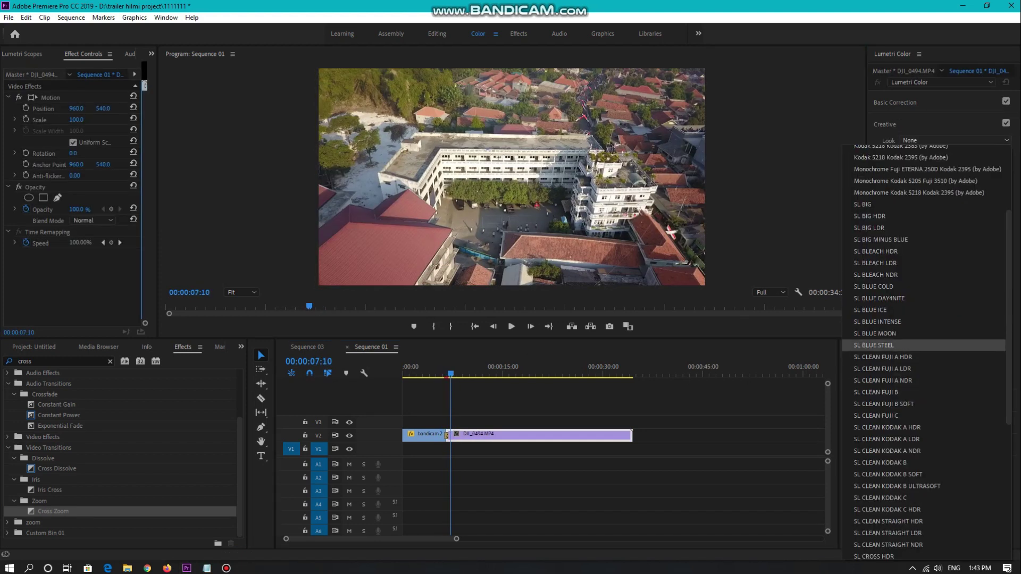
left_click(874, 287)
key("Up")
key("Up")
key("Down")
Step: Play the sequence across the Cross Zoom transition several times to check the zoom into the graded footage
left_click(447, 435)
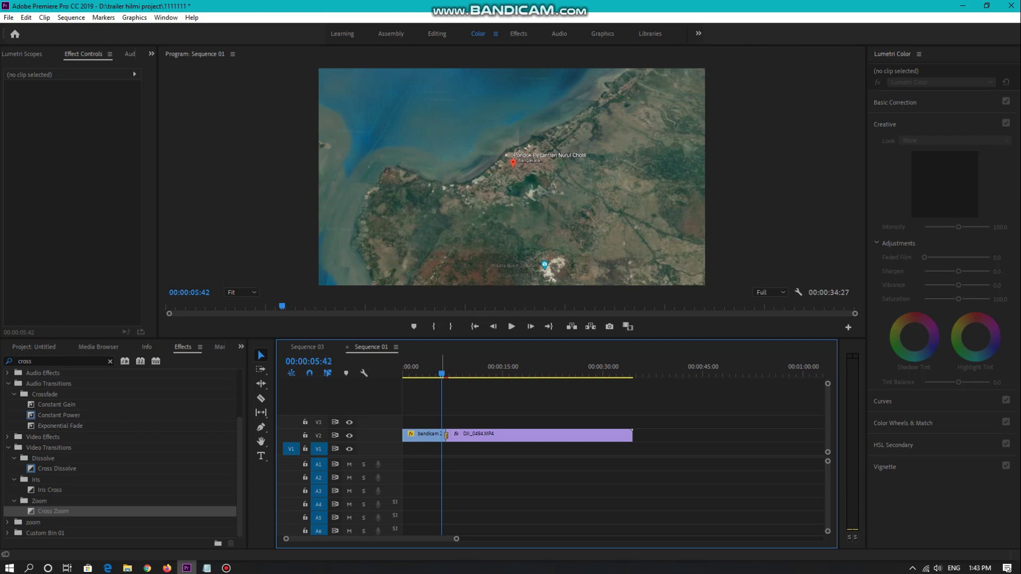
key("space")
left_click(437, 367)
key("space")
left_click_drag(457, 369, 427, 370)
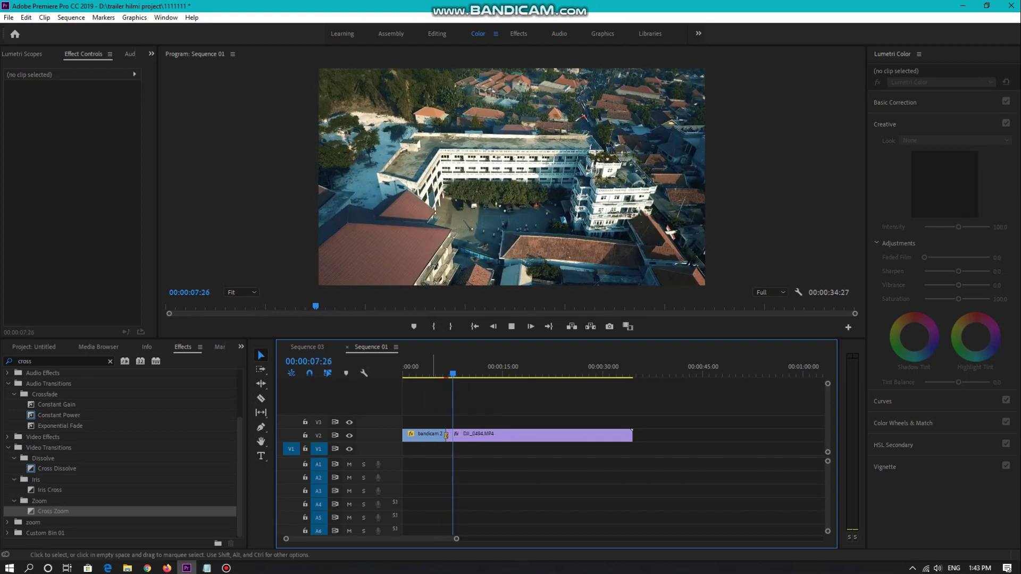
Step: Replace the Notepad notes with "kurang lebihnya seperti itu ;) mudah bukan" and "jangan lupa dukung terus chnnael saya agar saya terus bersemangat membuat konten2 video menarik"
key("alt+Tab")
type("kurang lebihnya seperti itu ;) mudah bukan  ")
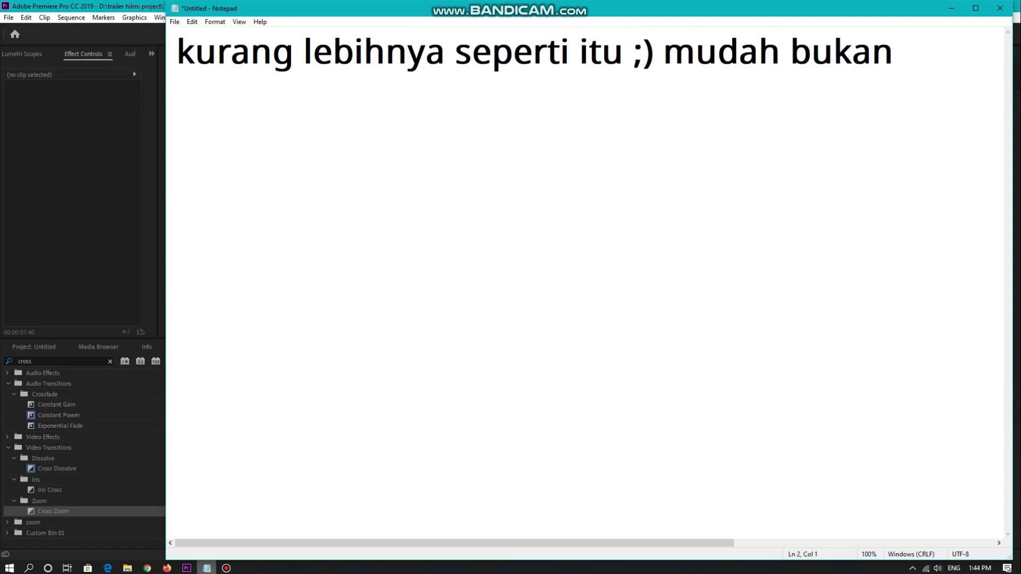
type("jangan lupa dukung terus chnnael ")
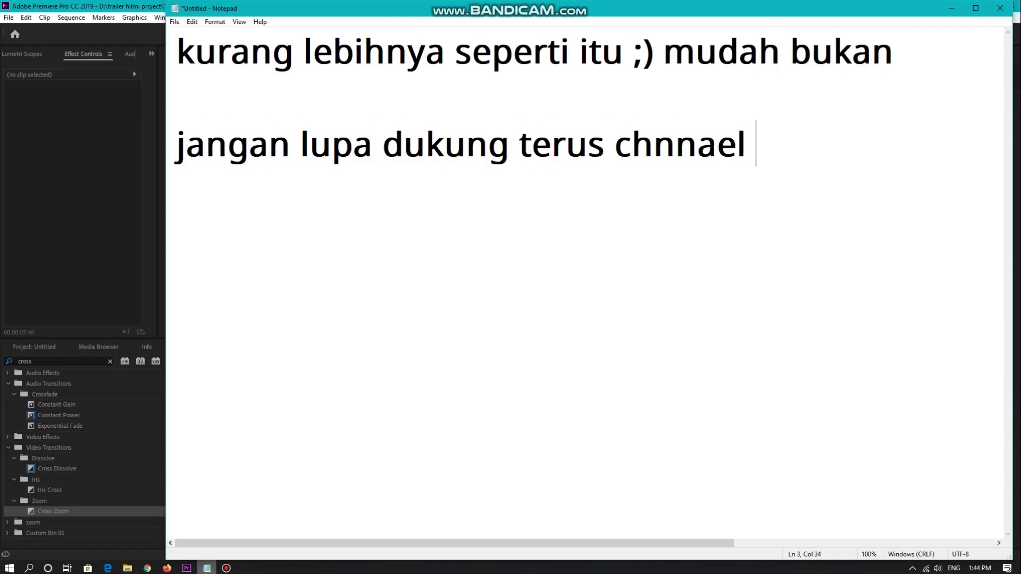
type("saya agar saya terus bersemangat membuat konten2 video menarik")
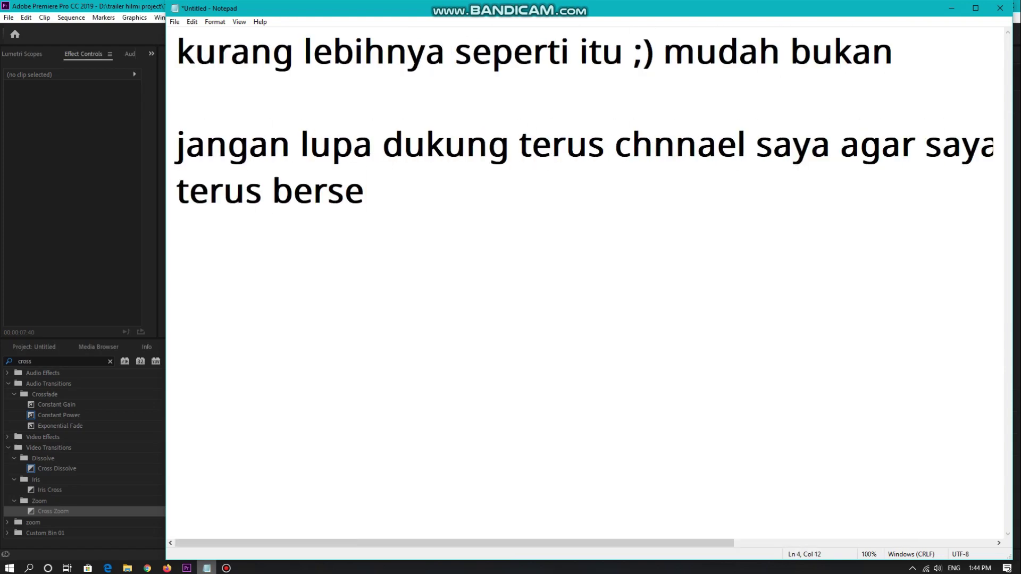
key("Return")
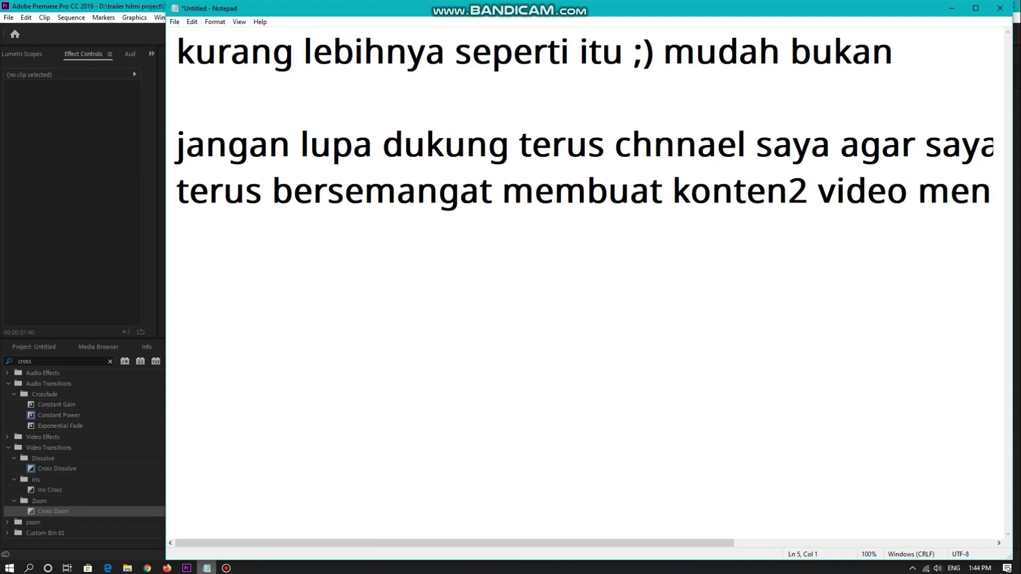
Step: Add the line "klik tombol subscribe, like, komen, dan nyalakn loncengnya" and begin the next line with "agar"
type("klik tombol subscribe, like, komen")
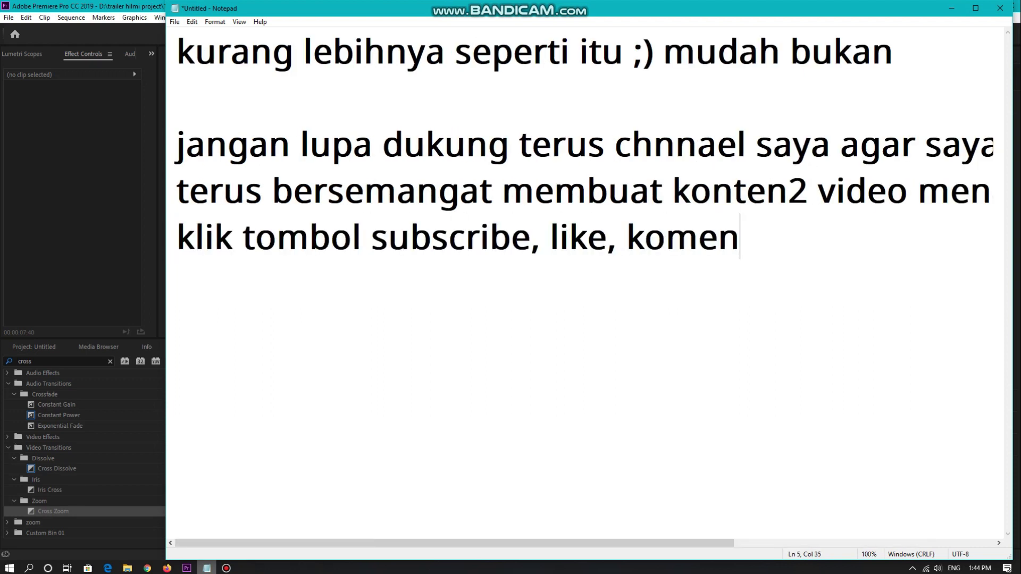
type(", dan nyalakn loncengnya")
key("Return")
type("agar")
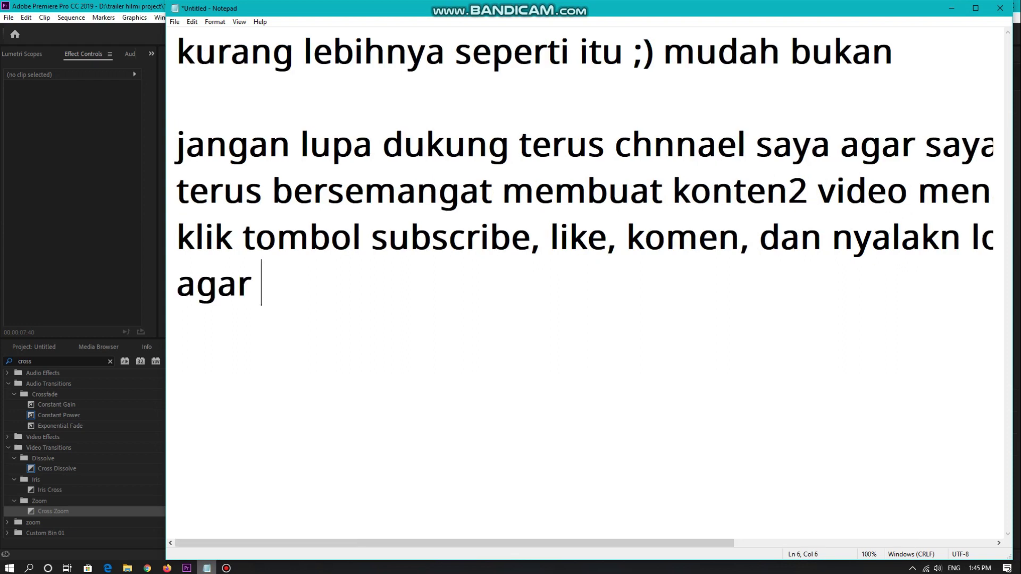